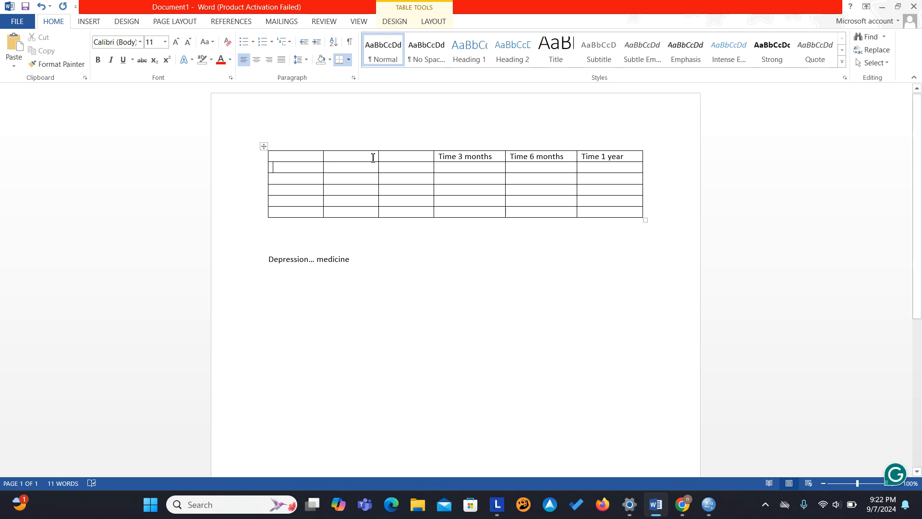
Step: Enter the heading "Patinets" in the third column of the table's first row
left_click_drag(370, 157, 298, 168)
left_click(298, 167)
left_click(393, 157)
type("Pa")
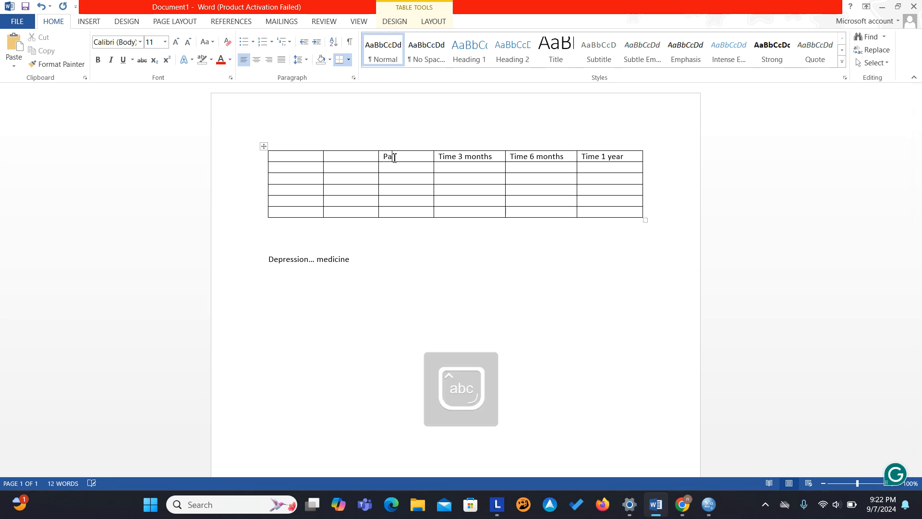
type("inets")
key("Right")
Step: Number the five rows below the "Patinets" heading from 1 to 5
left_click(394, 169)
type("1")
key("Down")
type("2")
key("Down")
type("3")
key("Down")
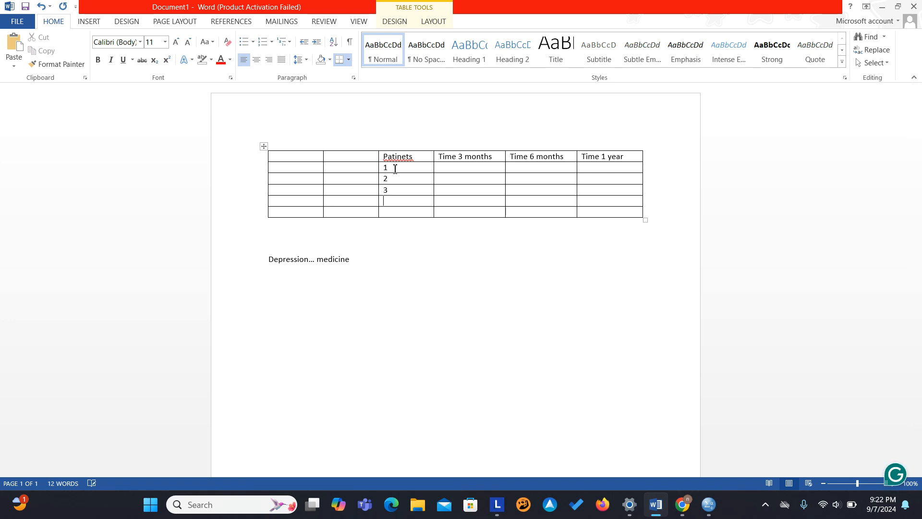
type("4")
key("Down")
type("5")
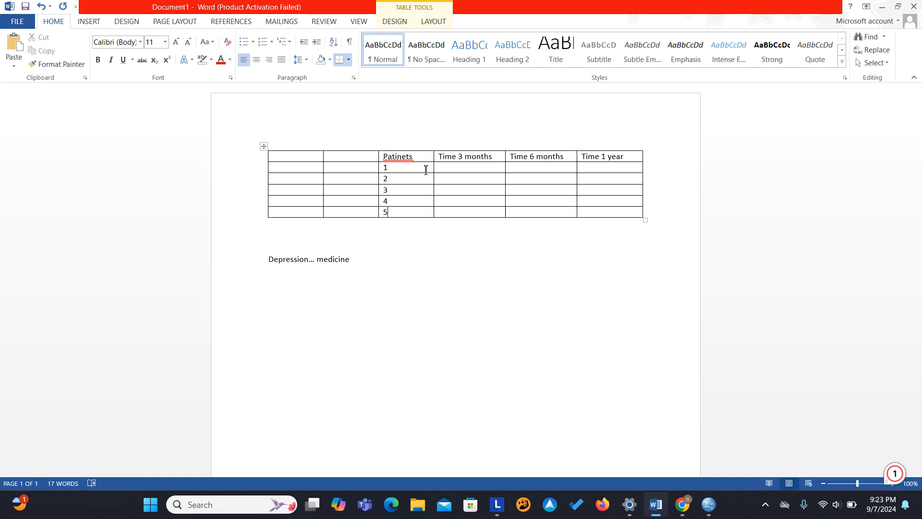
Step: Fill the "Time 3 months" column for patients 1 to 5 with 20, 21, 23, 24 and 20
left_click(466, 168)
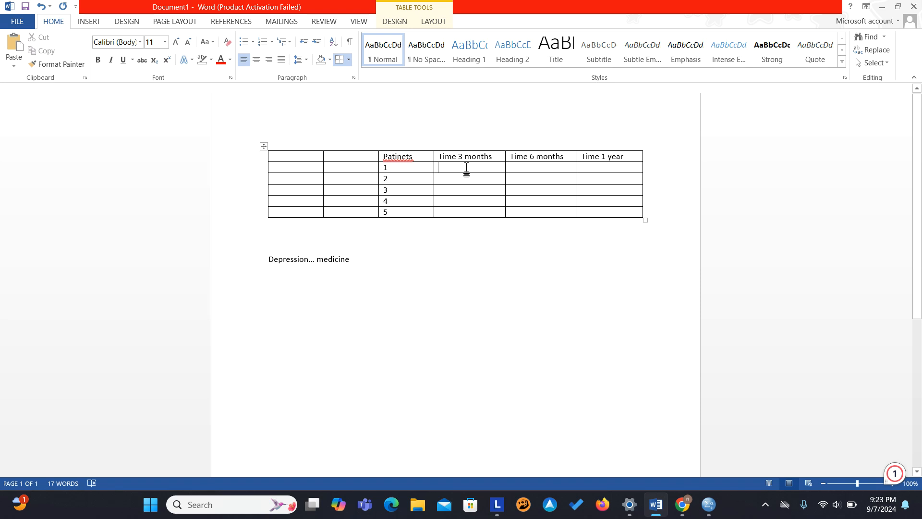
type("20")
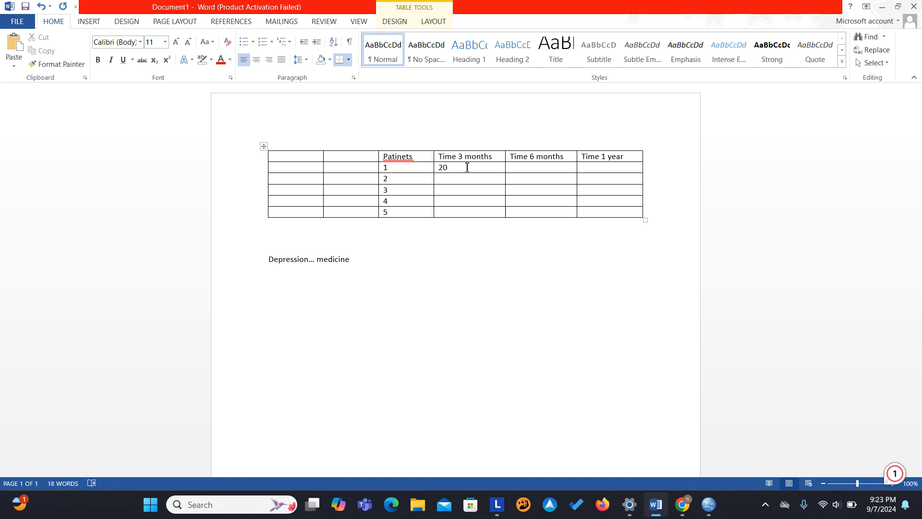
key("Down")
type("21")
type("23")
key("Down")
type("24")
key("Down")
type("20")
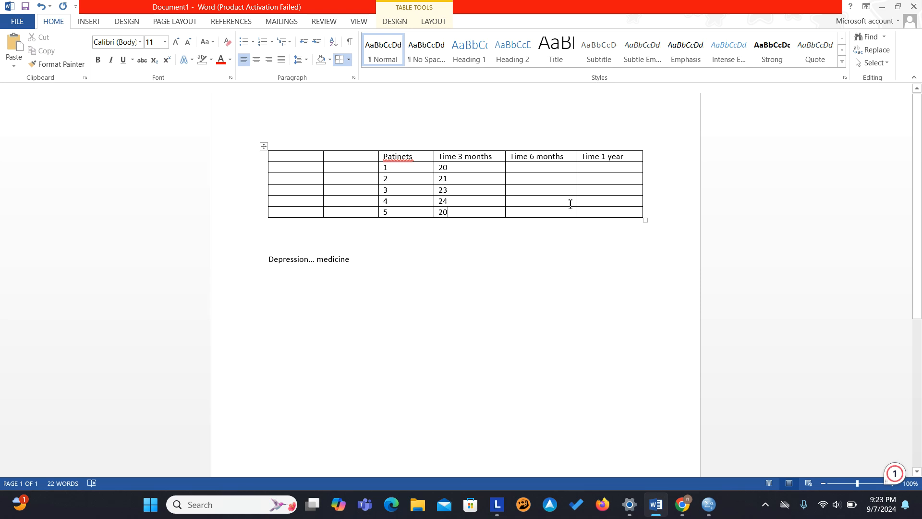
Step: Fill the "Time 6 months" column for patients 1 to 5 with 17, 16, 15, 20 and 12
left_click(514, 168)
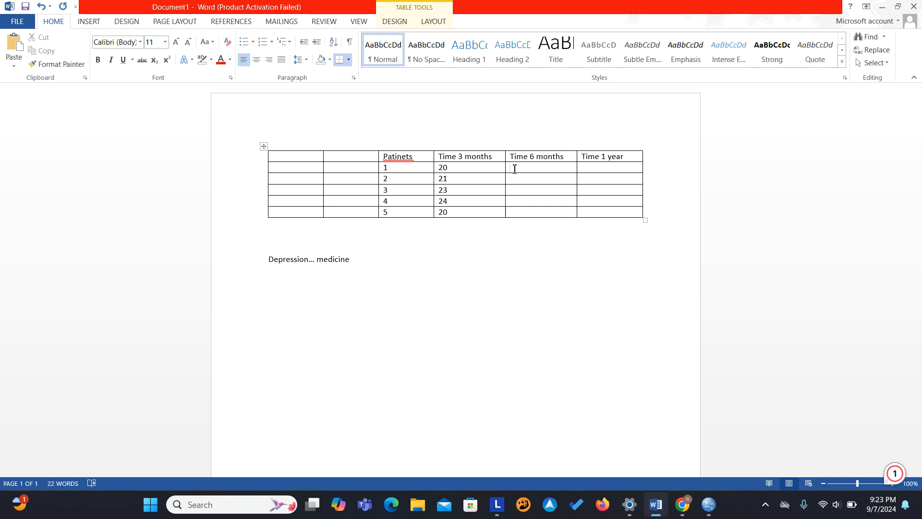
type("17")
type("16")
key("Down")
type("15")
key("Down")
type("2012")
key("XF86AudioLowerVolume")
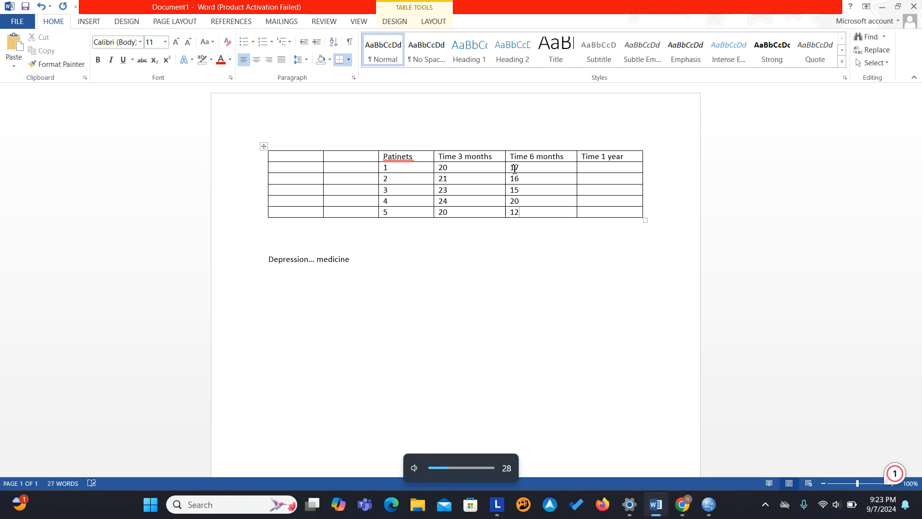
Step: Fill the "Time 1 year" column for patients 1 to 5 with 10, 9, 7, 6 and 4
left_click(602, 177)
key("XF86AudioRaiseVolume")
key("XF86AudioRaiseVolume")
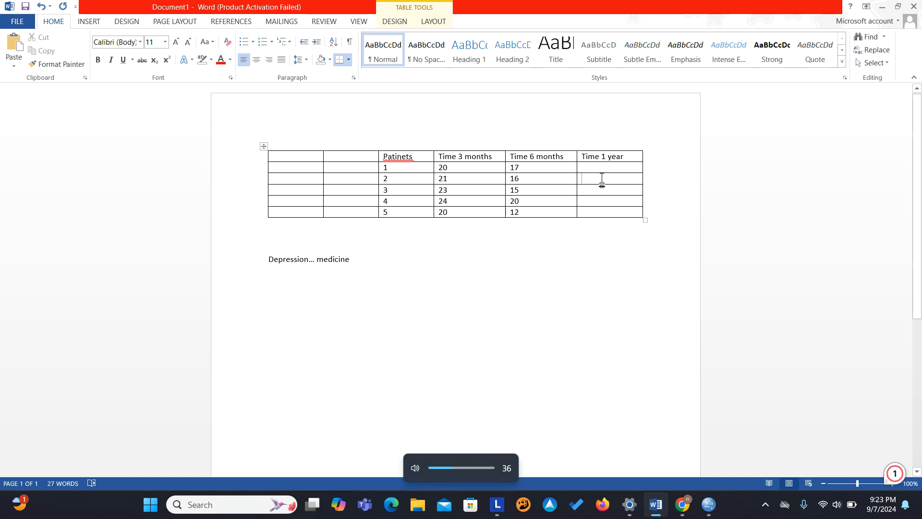
left_click(594, 169)
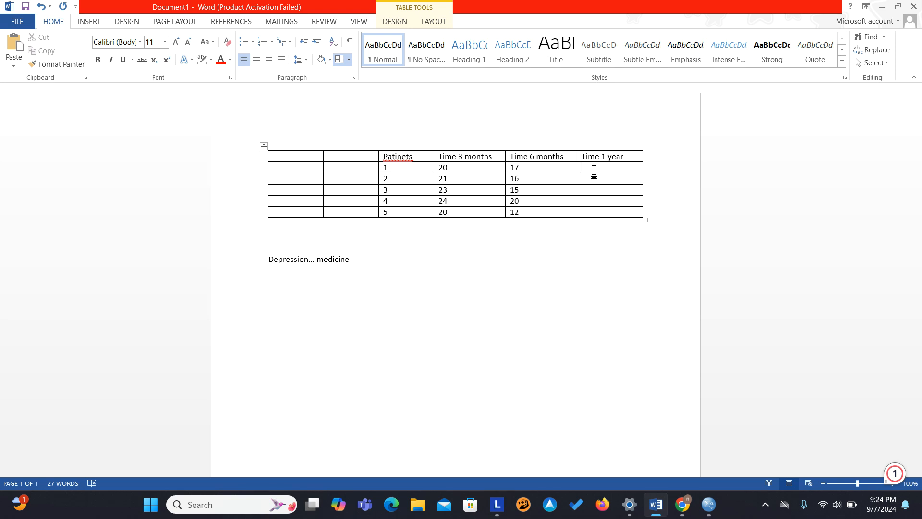
type("10")
key("Down")
type("9")
key("Down")
type("7")
key("Down")
type("6")
key("Down")
type("4")
Step: Review the patient number column and go through the five "Time 3 months" scores in the table
mouse_move(507, 149)
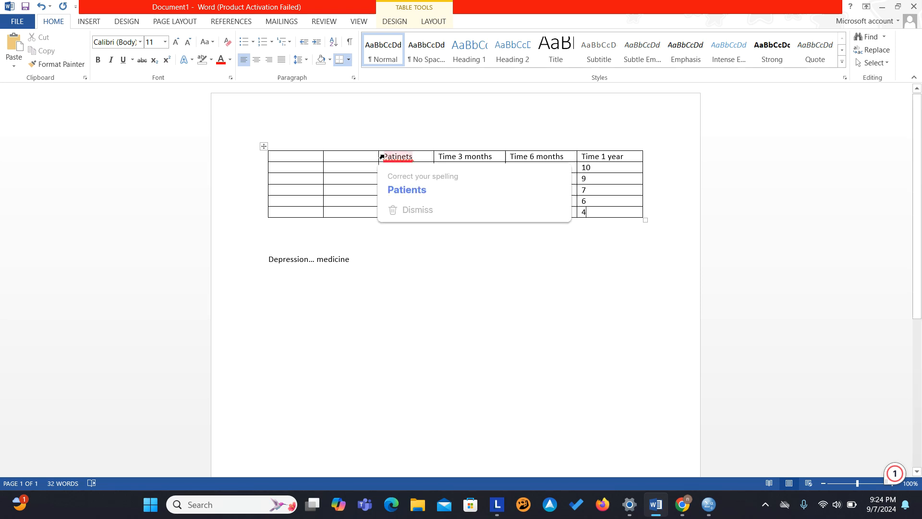
left_click(388, 136)
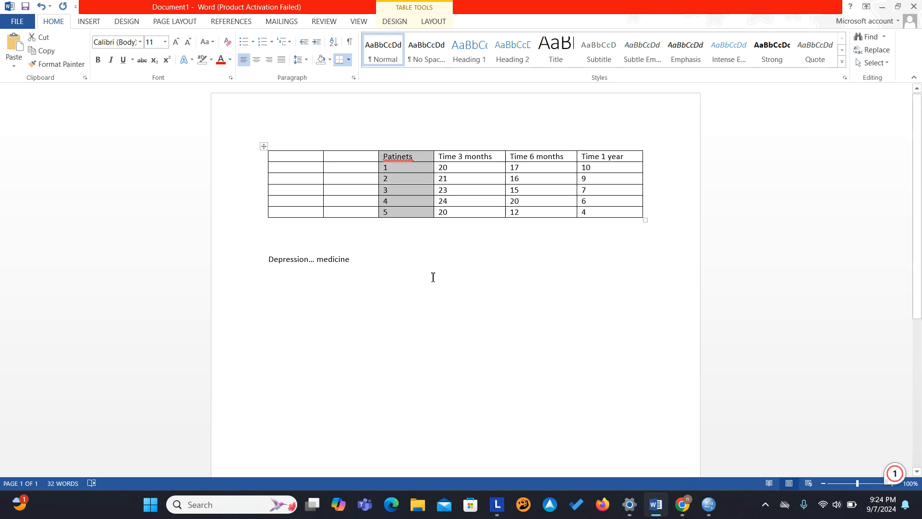
left_click(451, 178)
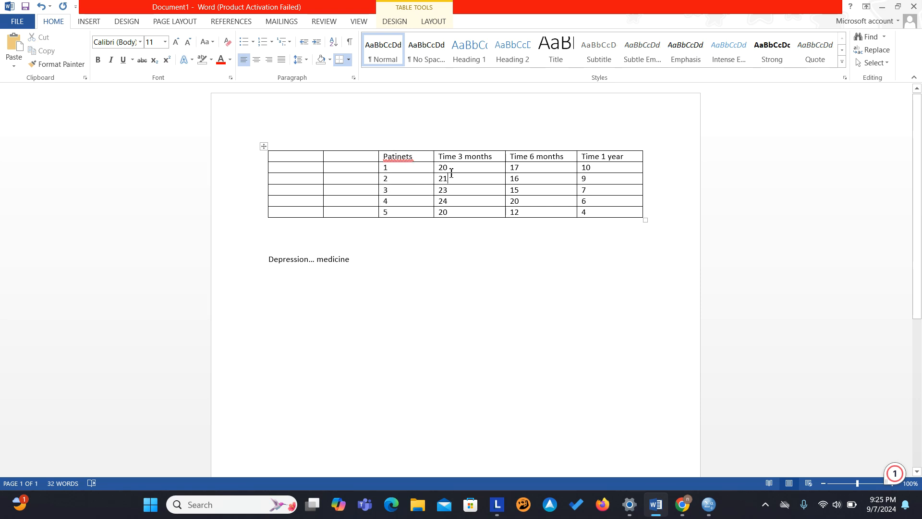
left_click(448, 168)
key("Down")
key("Down")
key("Down")
key("Down")
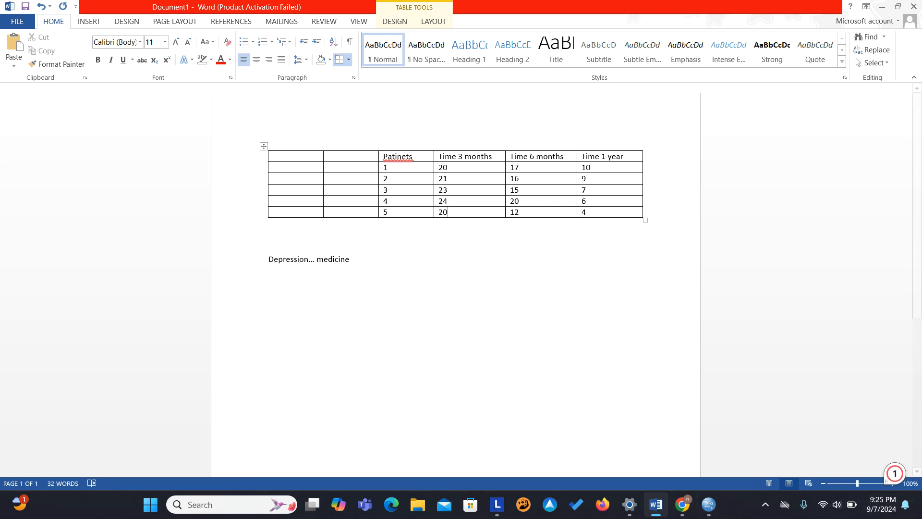
Step: Switch to the empty Untitled2 dataset in IBM SPSS Statistics and step through its first five case rows
left_click(715, 509)
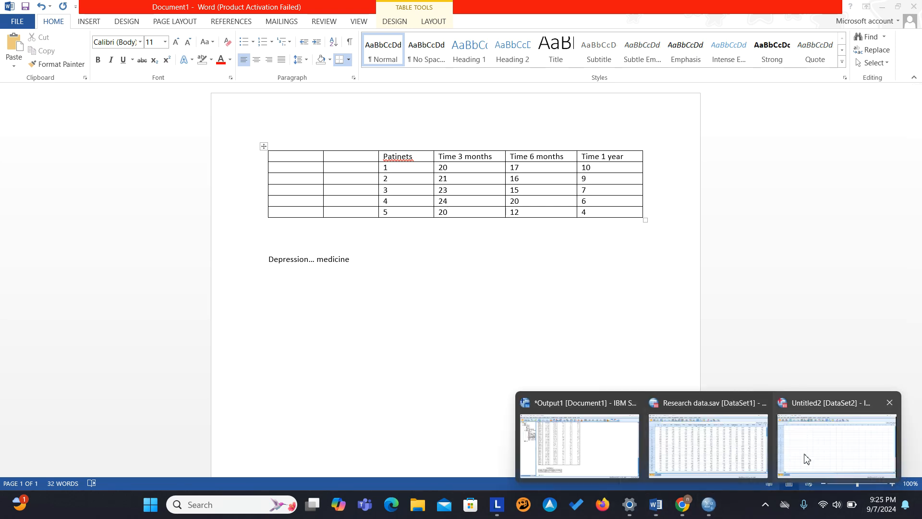
left_click(805, 457)
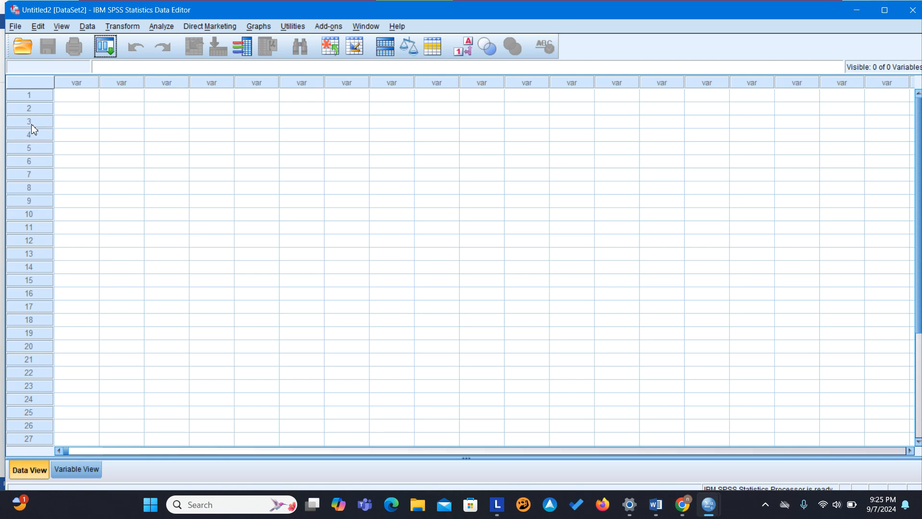
left_click(35, 100)
key("Down")
key("Down")
key("Down")
key("Down")
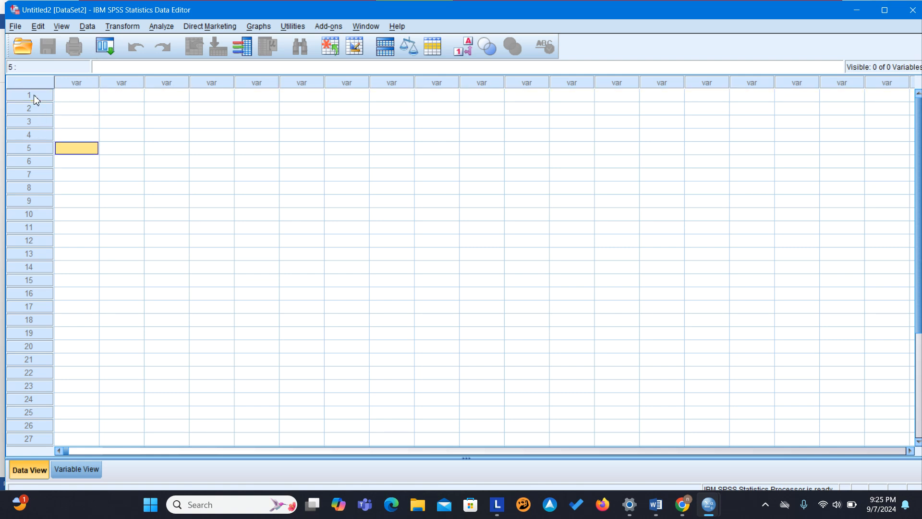
key("Up")
key("Up")
key("Up")
key("Up")
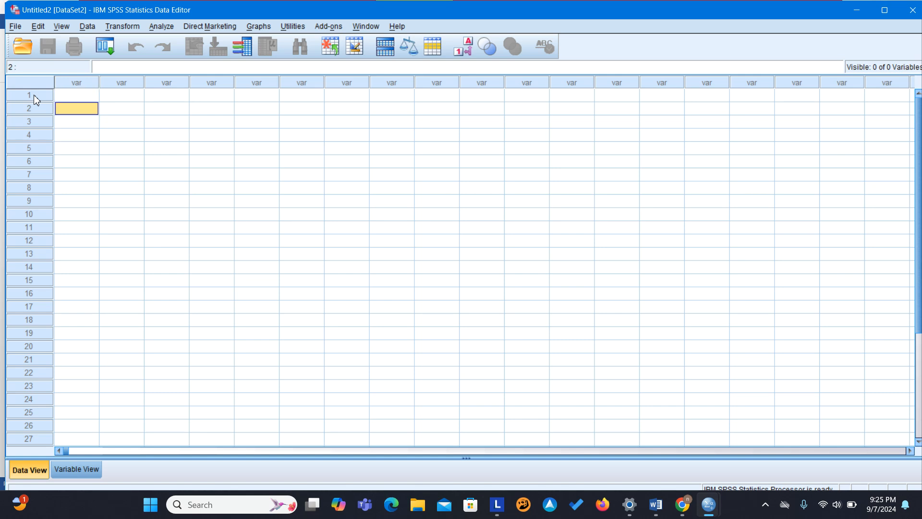
Step: Define three variables named time3months, time6months and time1year, and return to the data grid
left_click(75, 469)
left_click(95, 84)
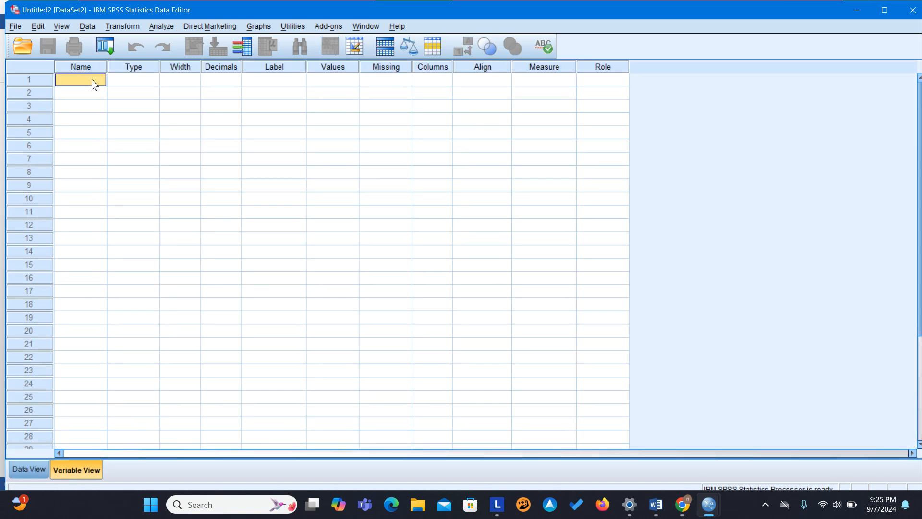
left_click(94, 84)
type("time3months")
key("Return")
type("r")
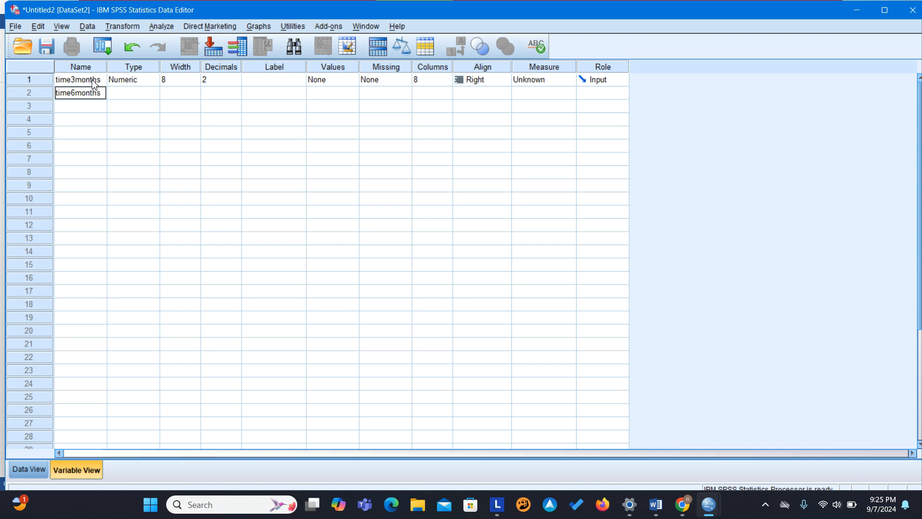
type("ime6months")
key("Return")
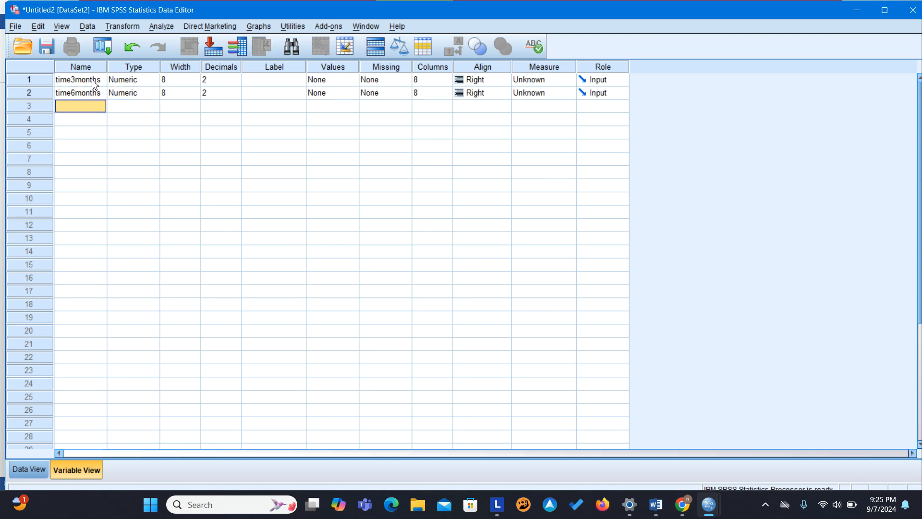
type("ti")
type("me1year")
left_click(42, 470)
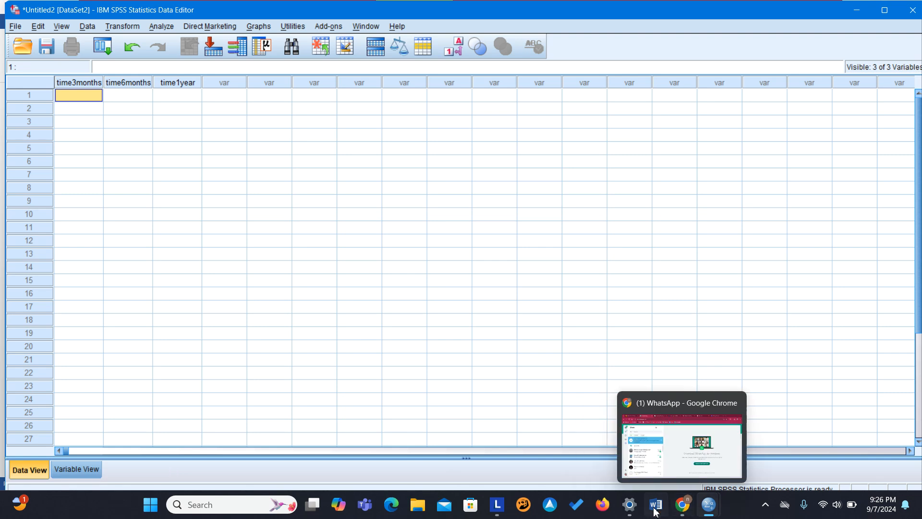
Step: Copy the five "Time 3 months" scores from the Word table into the time3months variable of the SPSS dataset Untitled2
left_click(655, 505)
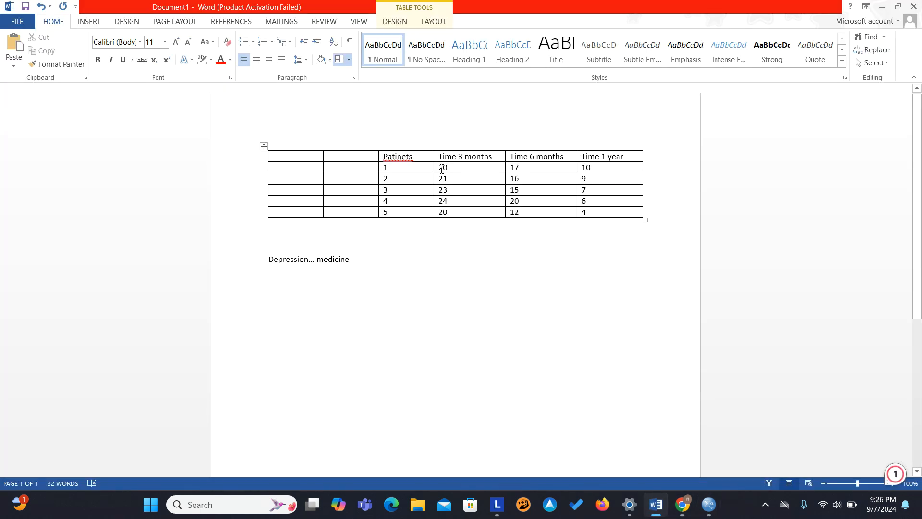
left_click_drag(442, 169, 445, 220)
key("Down")
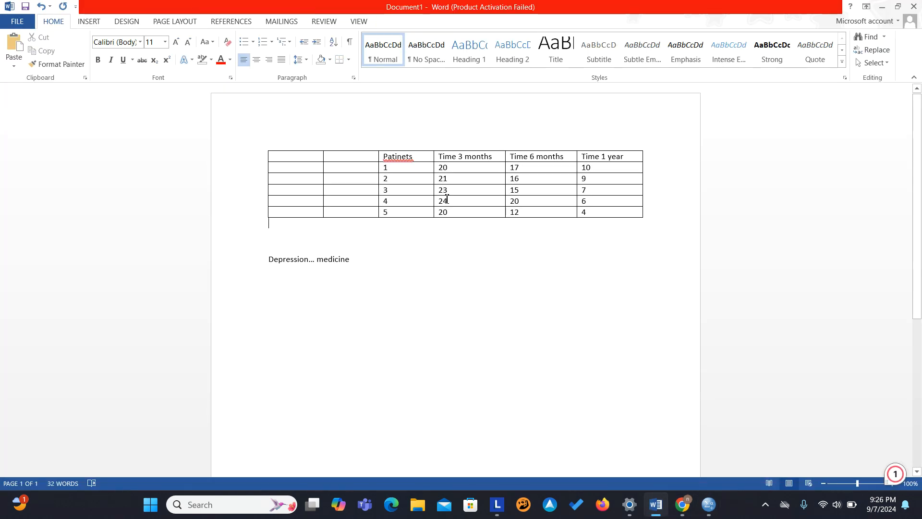
left_click_drag(441, 168, 445, 214)
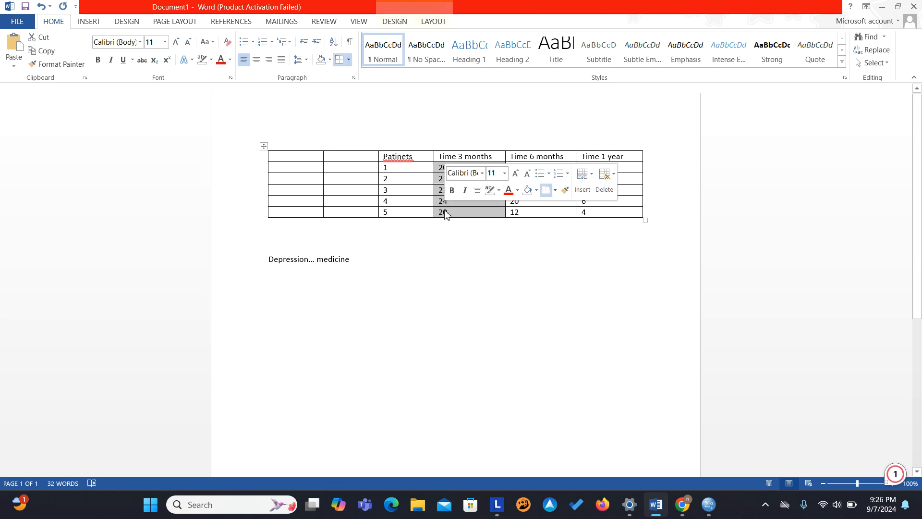
left_click(710, 505)
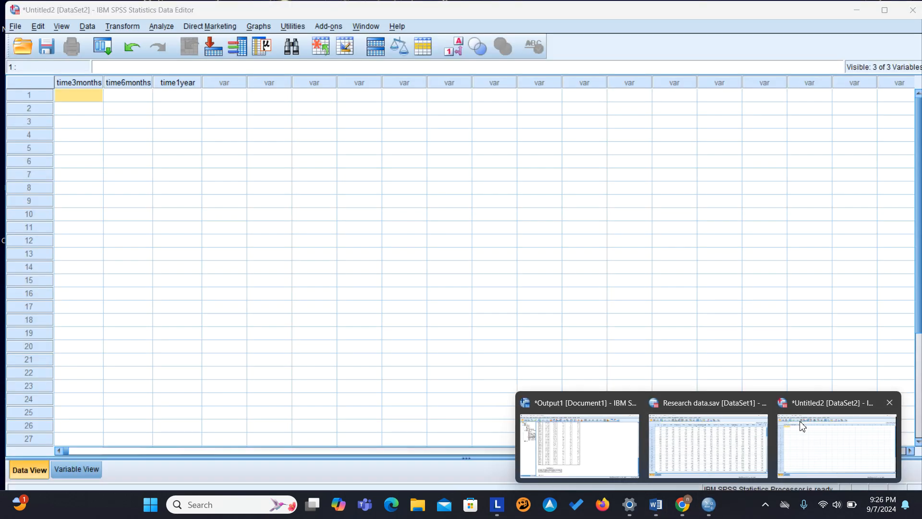
left_click(800, 422)
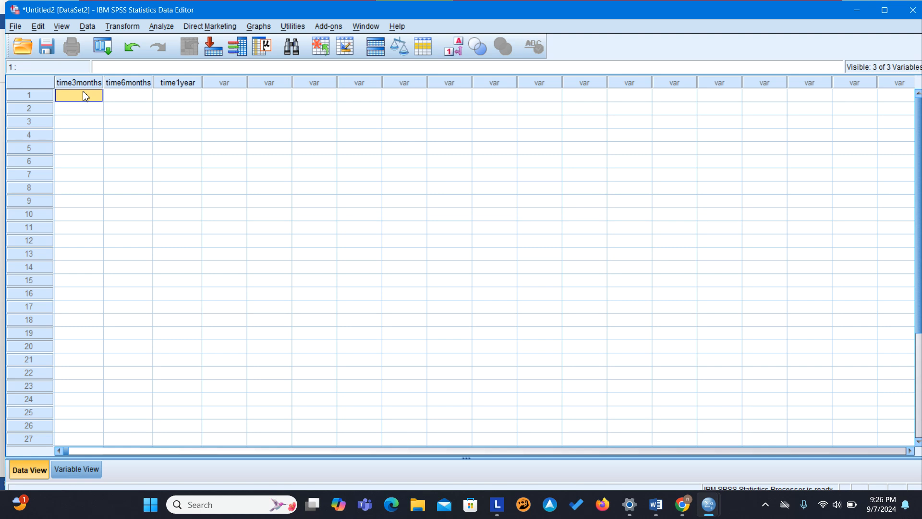
type("20.00 21.00 23.00 24.00 20.00")
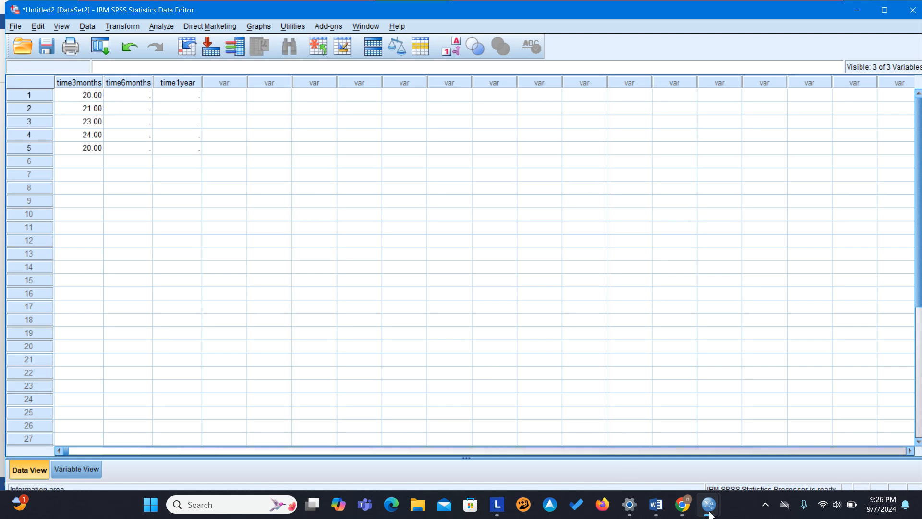
Step: Copy the five "Time 6 months" scores from the Word table into the time6months variable of the SPSS dataset Untitled2
left_click(663, 457)
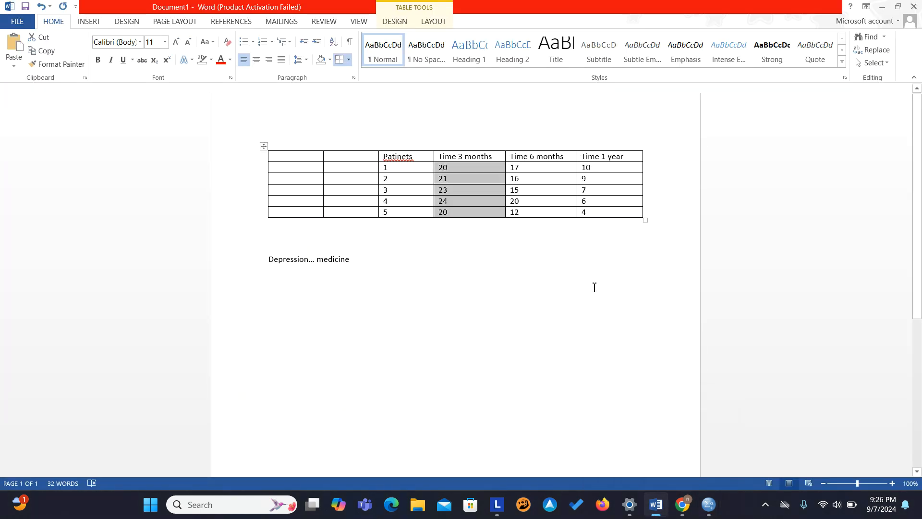
left_click(541, 172)
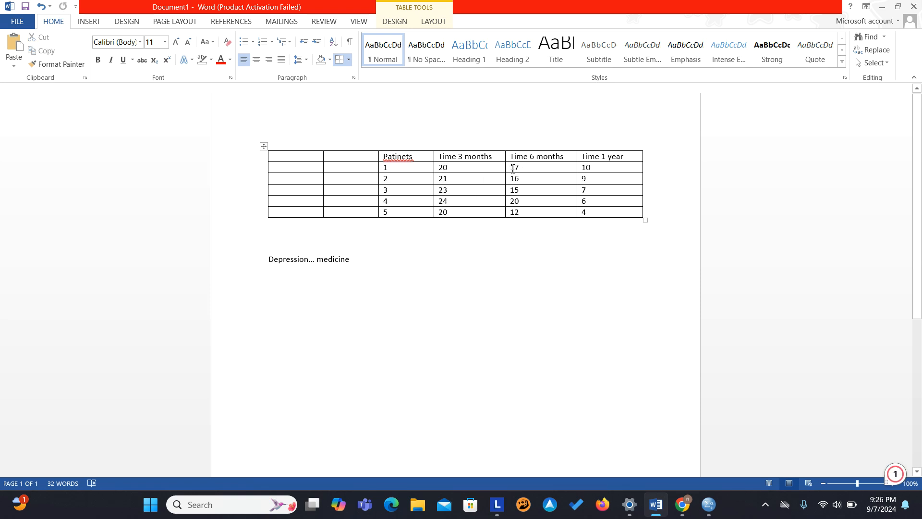
left_click_drag(511, 166, 524, 212)
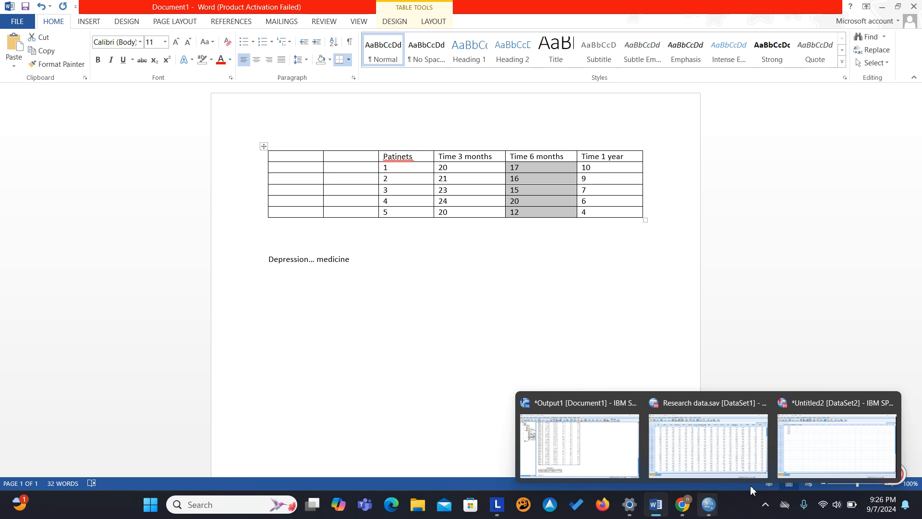
left_click(788, 473)
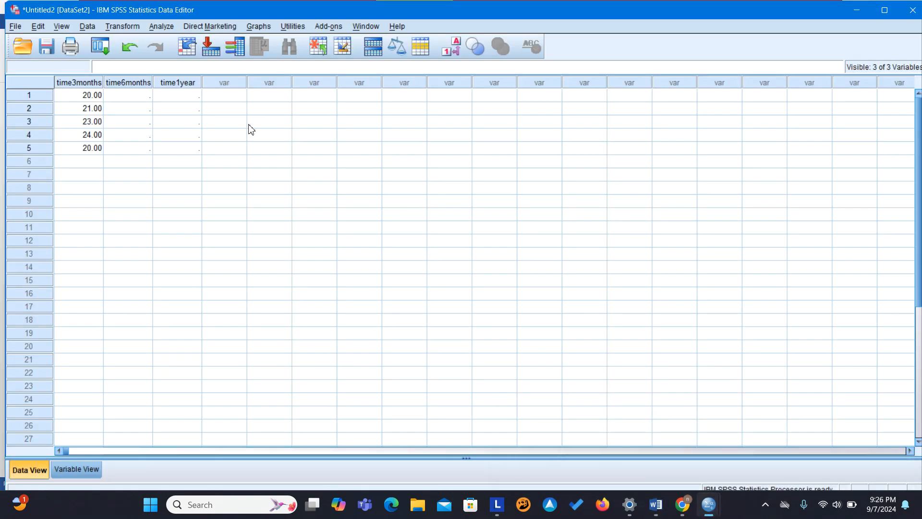
left_click(131, 98)
left_click(131, 95)
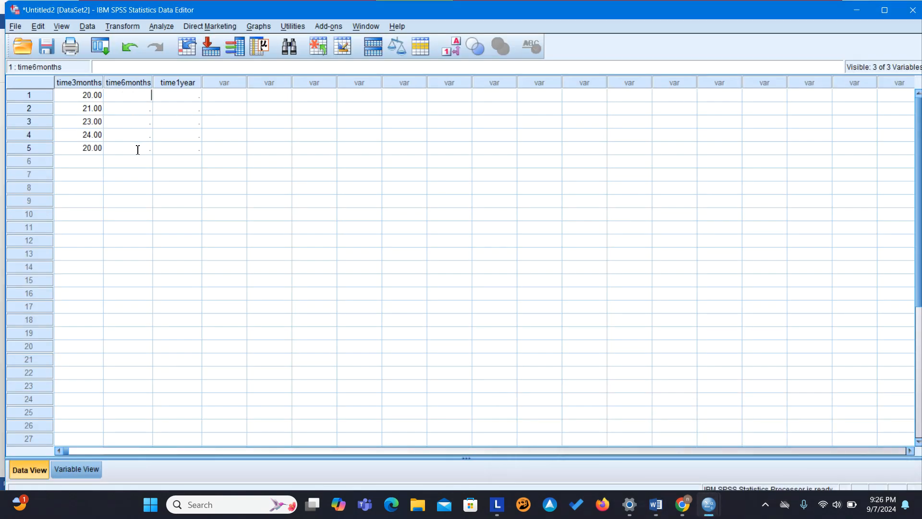
left_click(127, 107)
left_click(120, 94)
type("17.00 16.00 15.00 20.00 12.00")
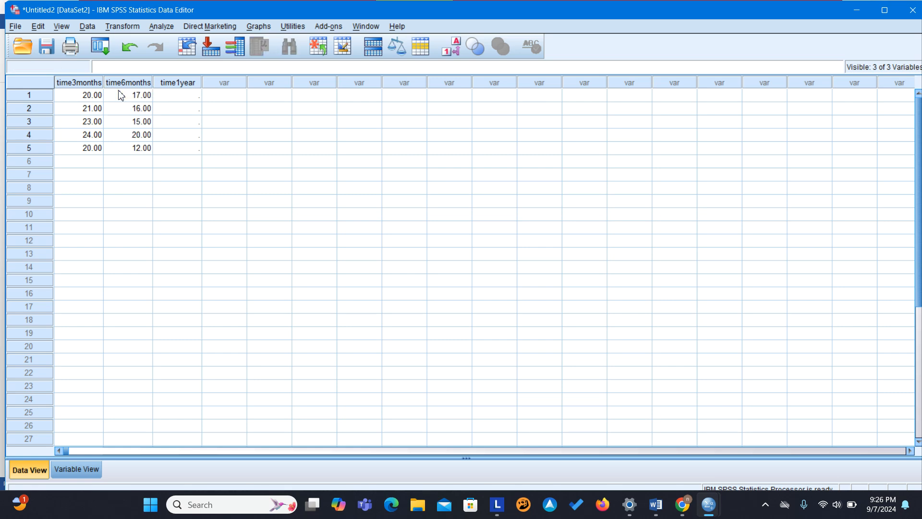
mouse_move(714, 502)
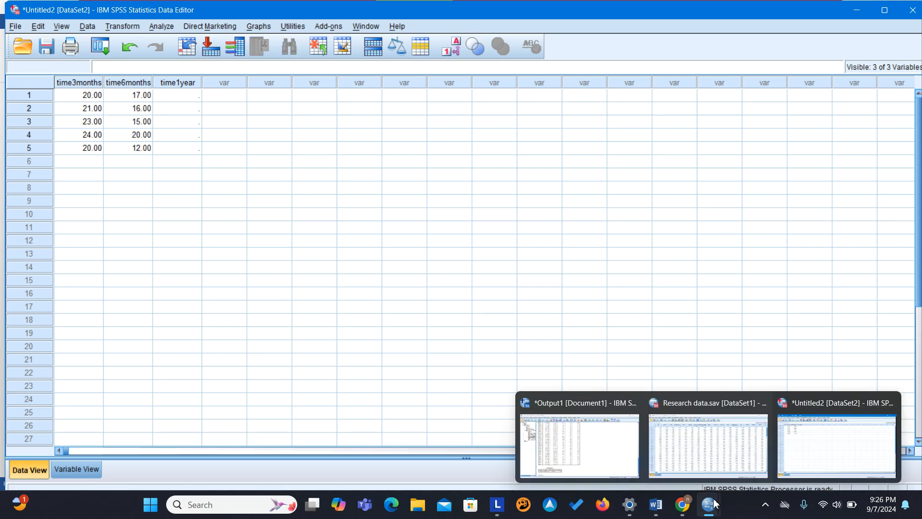
Step: Copy the five "Time 1 year" scores from the Word table into the time1year variable of the SPSS dataset Untitled2
left_click(797, 465)
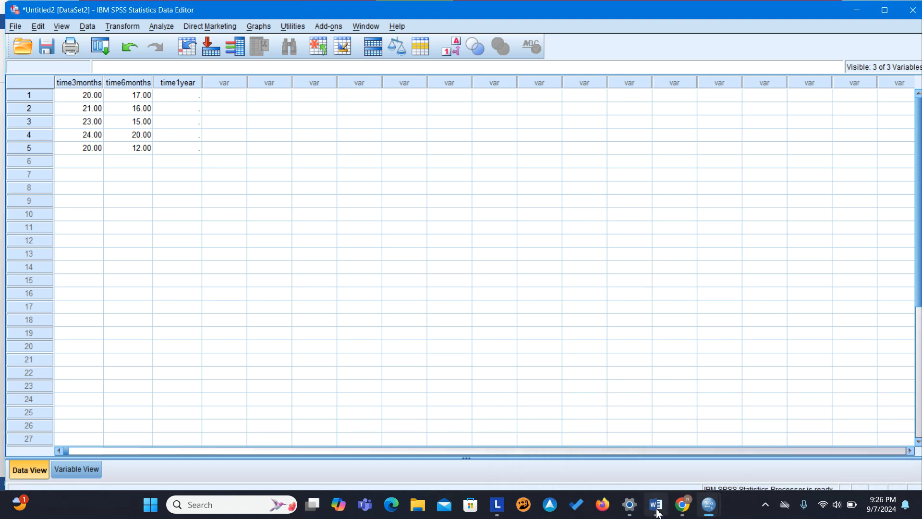
mouse_move(656, 504)
left_click(663, 473)
left_click(623, 266)
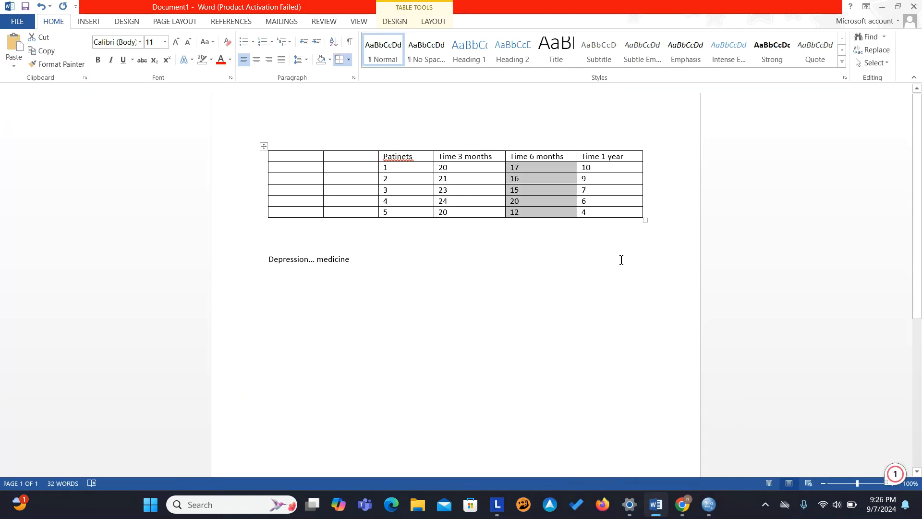
left_click_drag(588, 171, 585, 222)
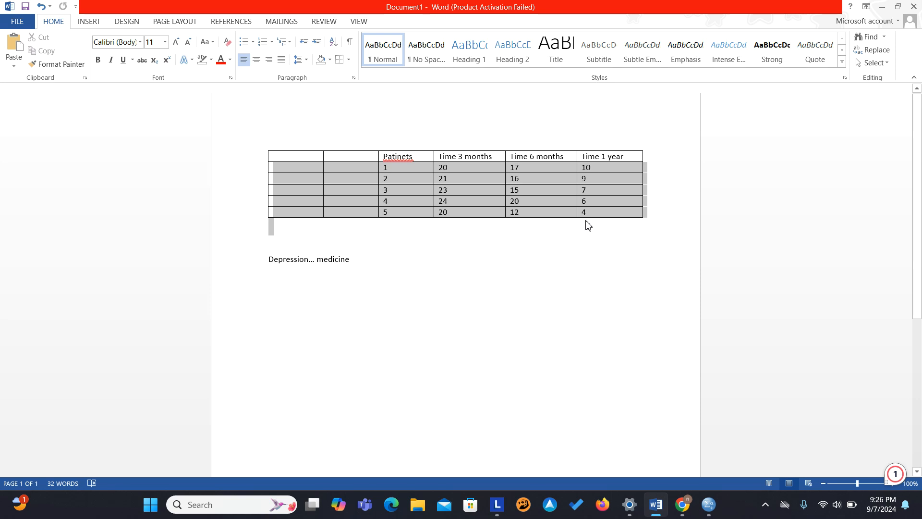
left_click(587, 166)
left_click_drag(584, 167, 586, 216)
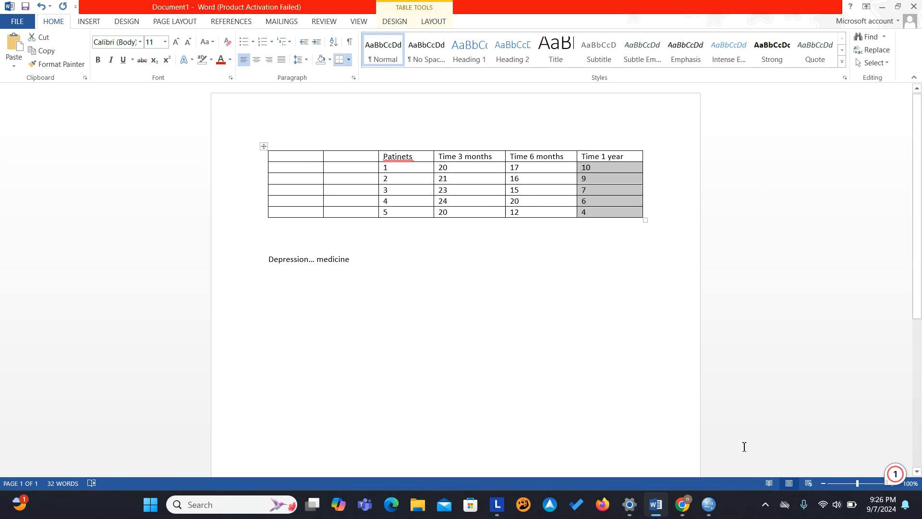
mouse_move(709, 505)
left_click(801, 469)
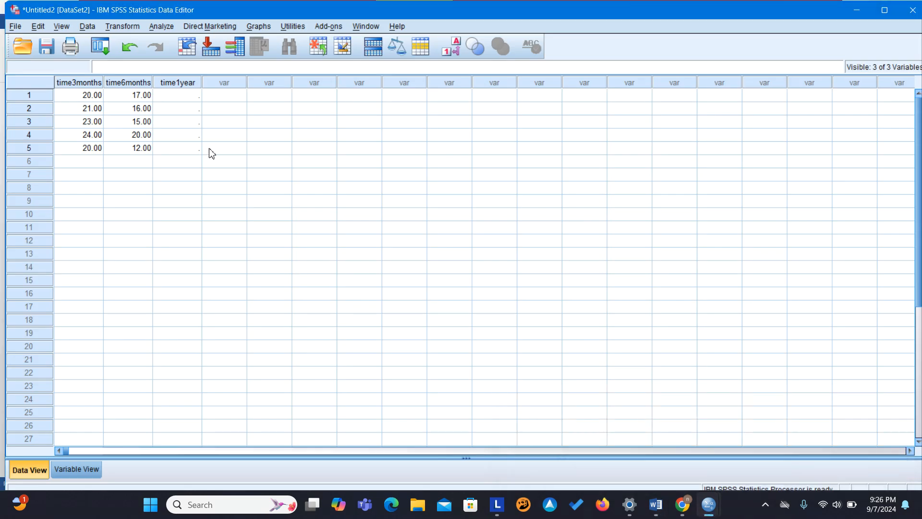
left_click(184, 97)
type("10.00 9.00 7.00 6.00 4.00")
Step: Start a General Linear Model Repeated Measures analysis and define a within-subject factor named Time with 3 levels
left_click(163, 29)
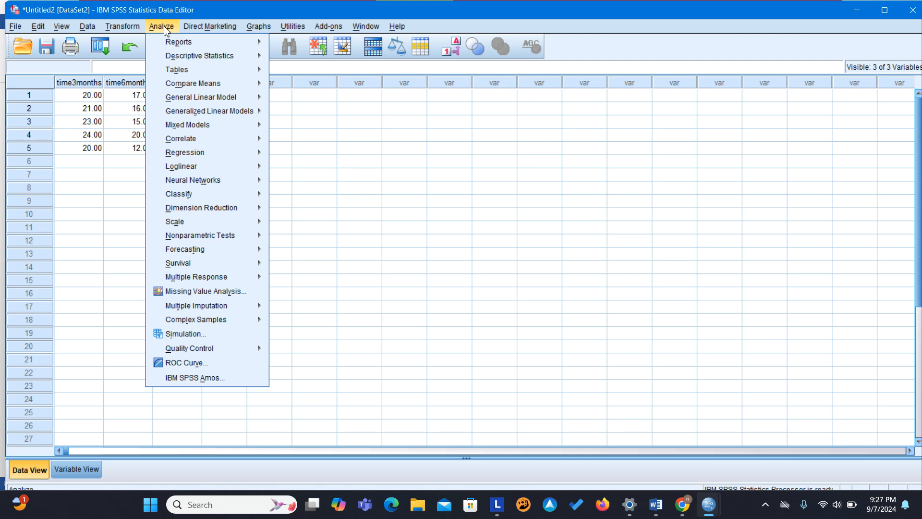
mouse_move(192, 98)
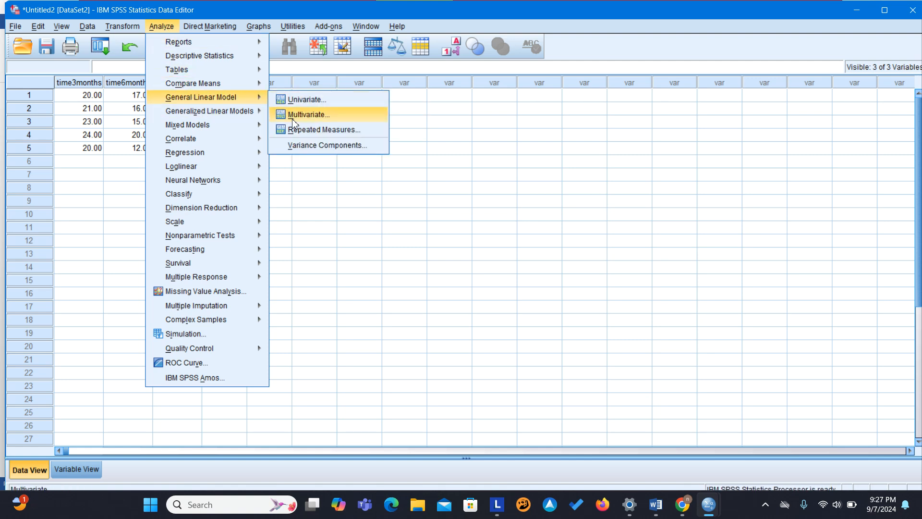
left_click(316, 134)
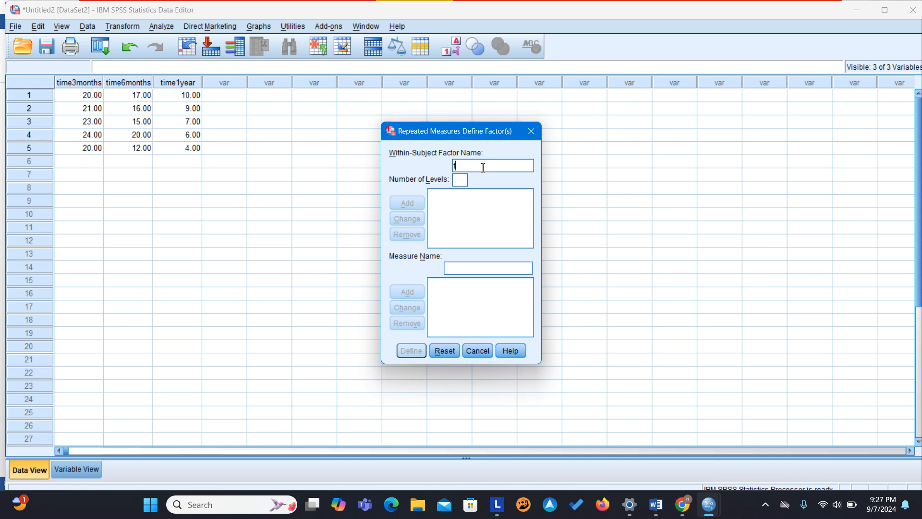
key("BackSpace")
key("Caps_Lock")
type("Time")
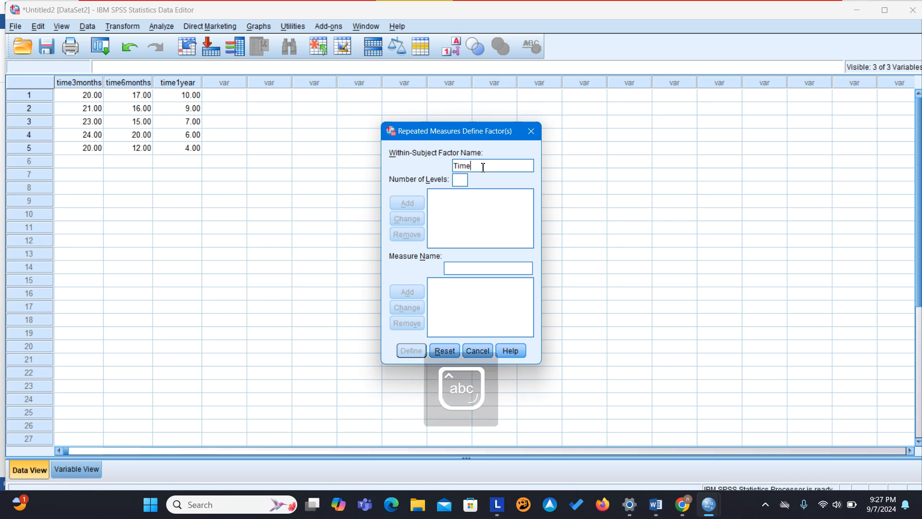
left_click(462, 182)
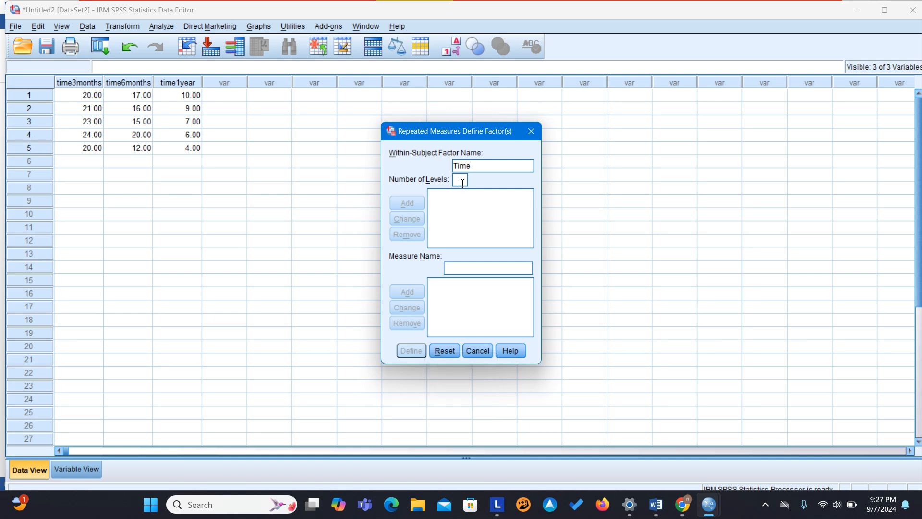
type("3")
left_click(399, 201)
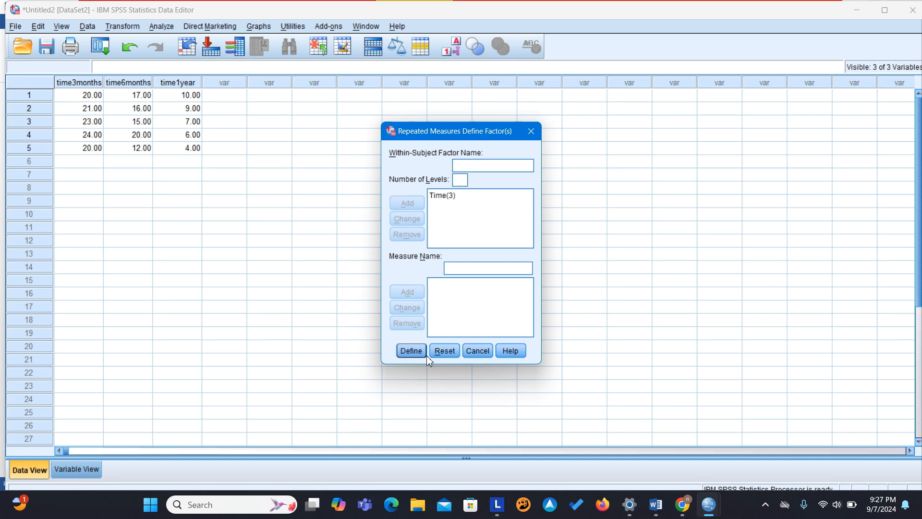
left_click(411, 351)
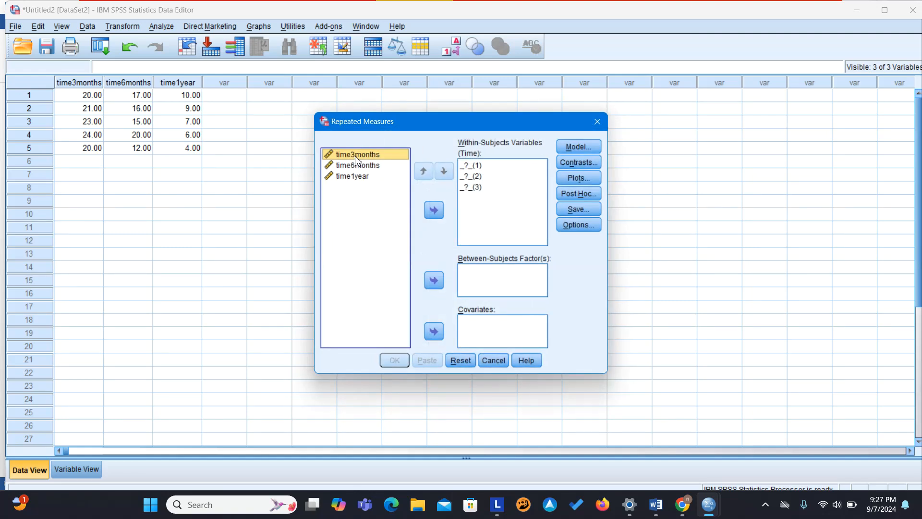
Step: Assign time3months, time6months and time1year, in that order, to the three levels of the within-subjects factor Time
left_click(436, 211)
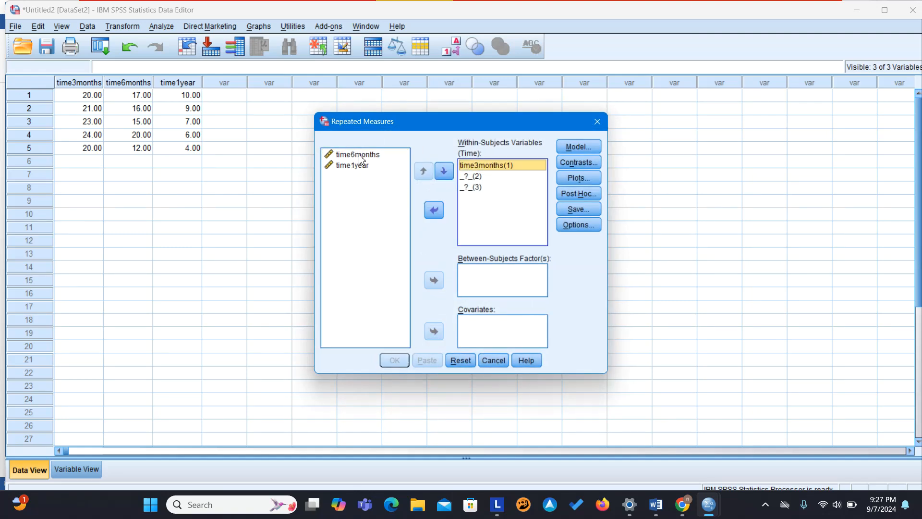
left_click(434, 211)
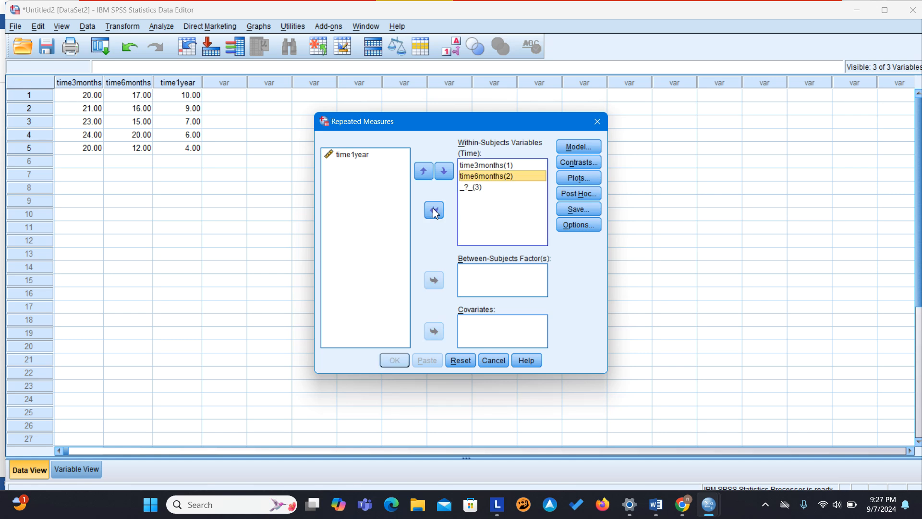
left_click(354, 155)
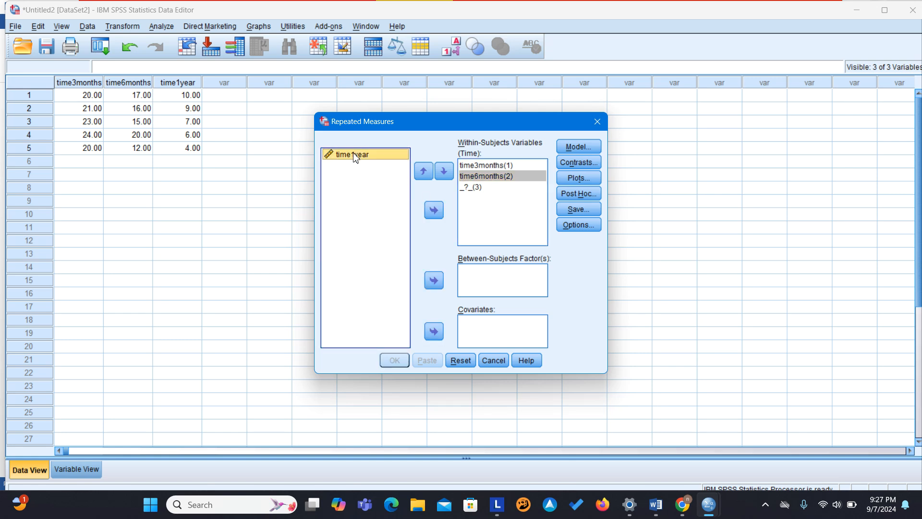
left_click(432, 211)
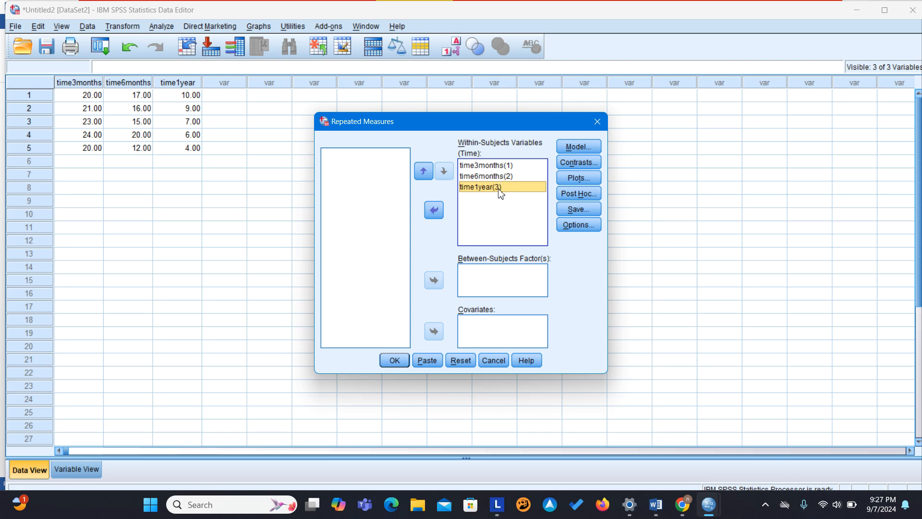
Step: Add a profile plot with Time on the horizontal axis to the repeated measures analysis
left_click(586, 178)
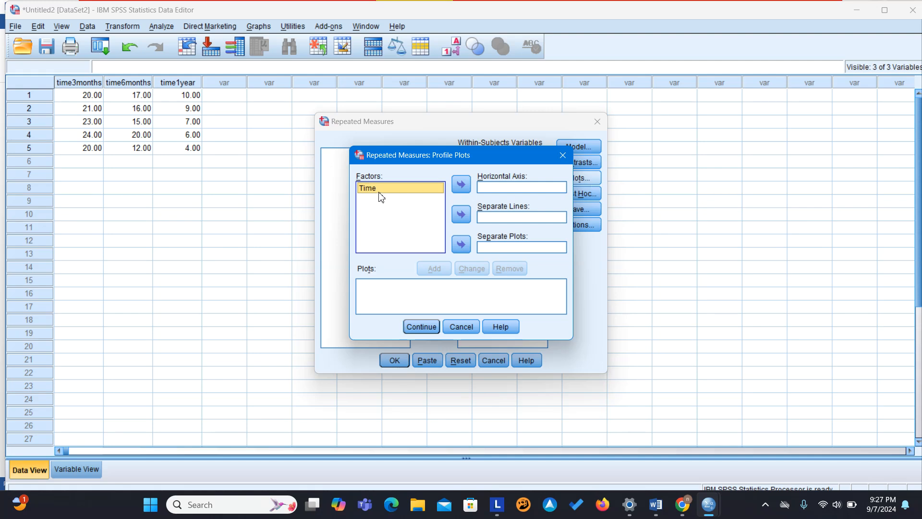
left_click(460, 184)
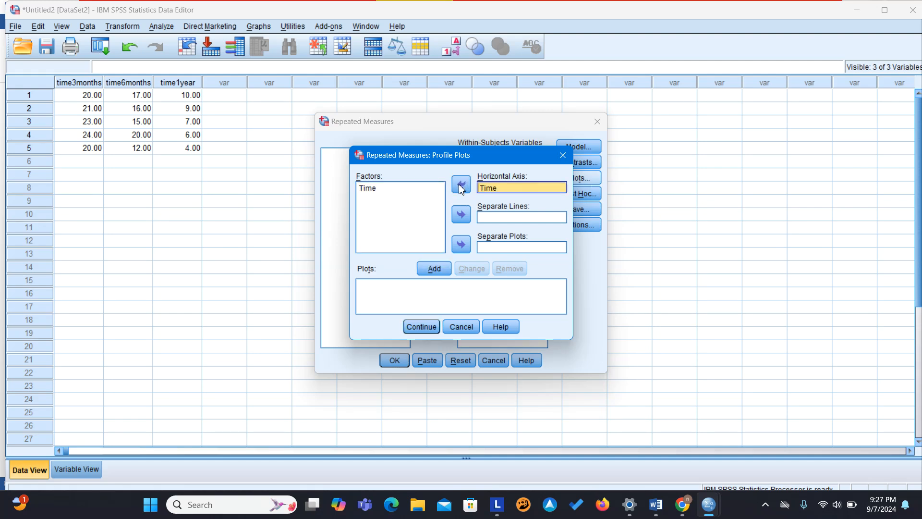
left_click(435, 269)
left_click(417, 326)
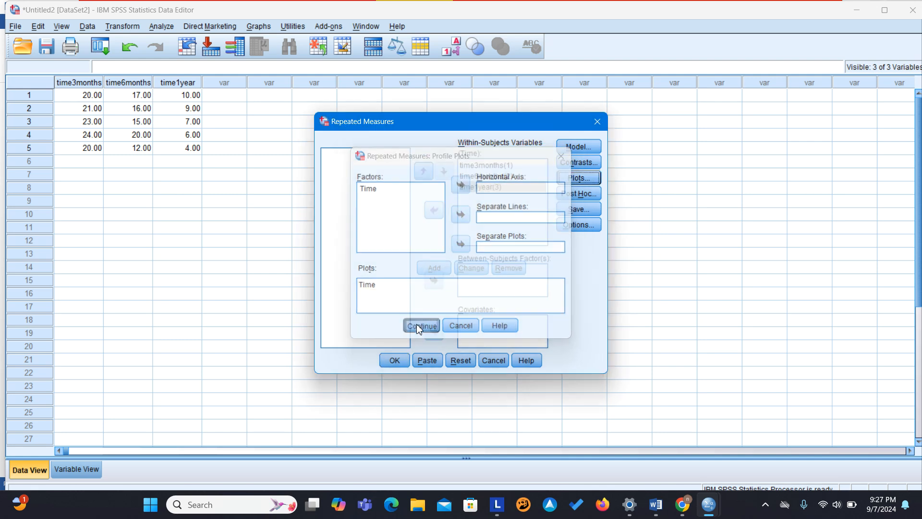
Step: Examine the post hoc and contrast settings of the repeated measures analysis
left_click(580, 195)
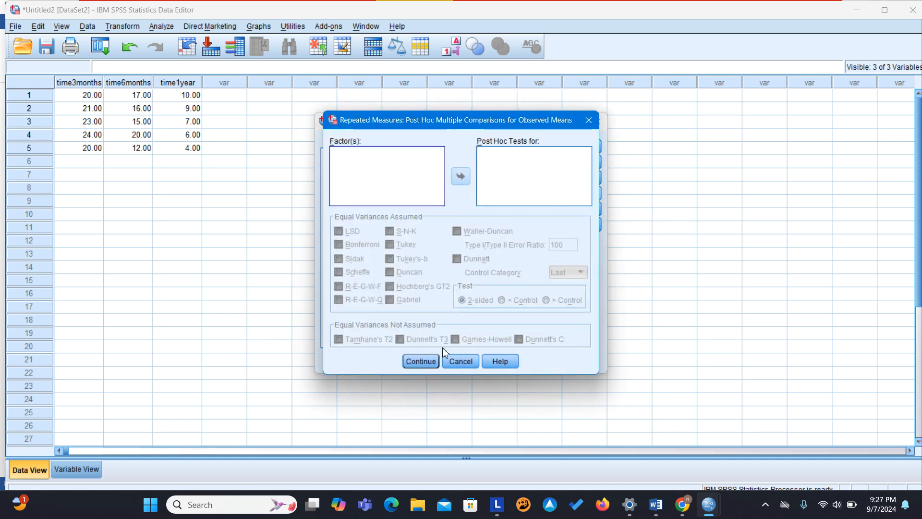
left_click(589, 120)
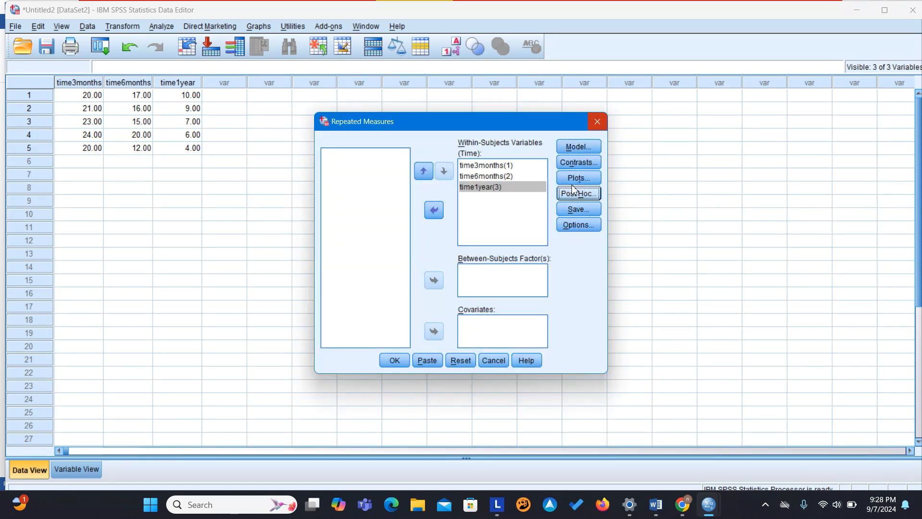
left_click(573, 166)
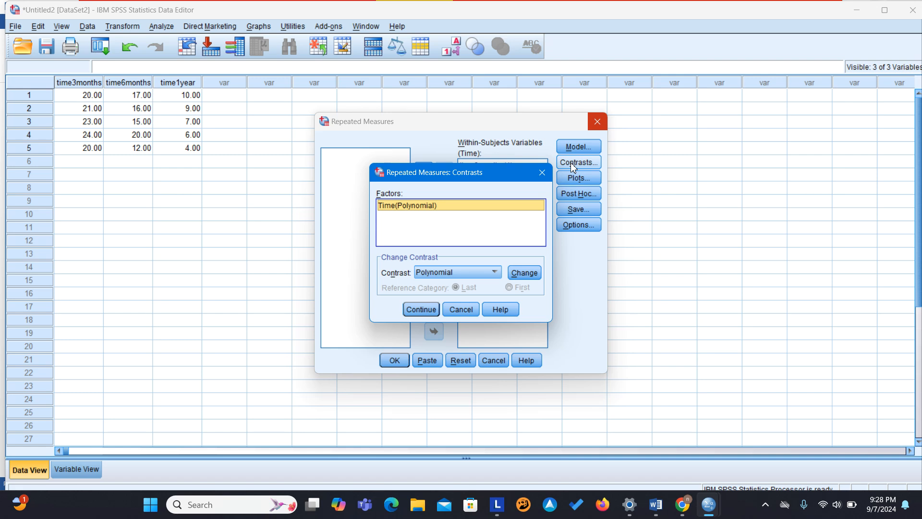
left_click(542, 172)
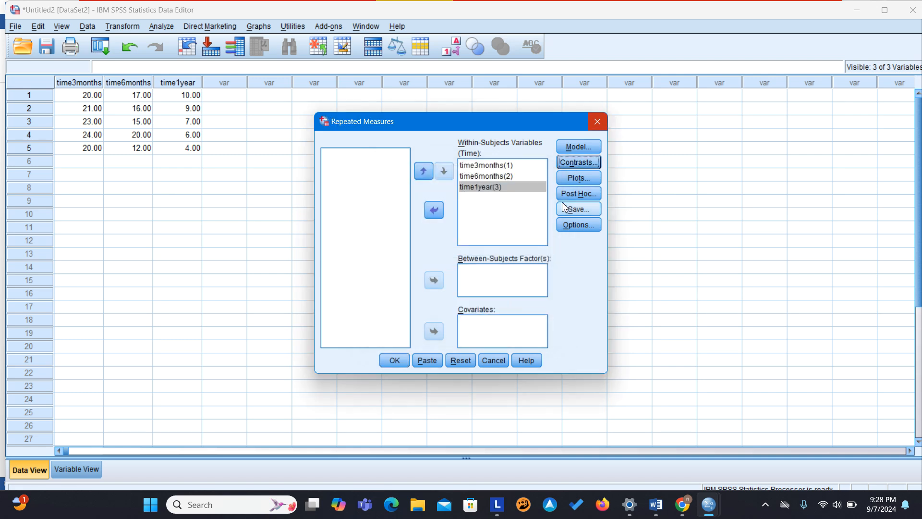
left_click(572, 194)
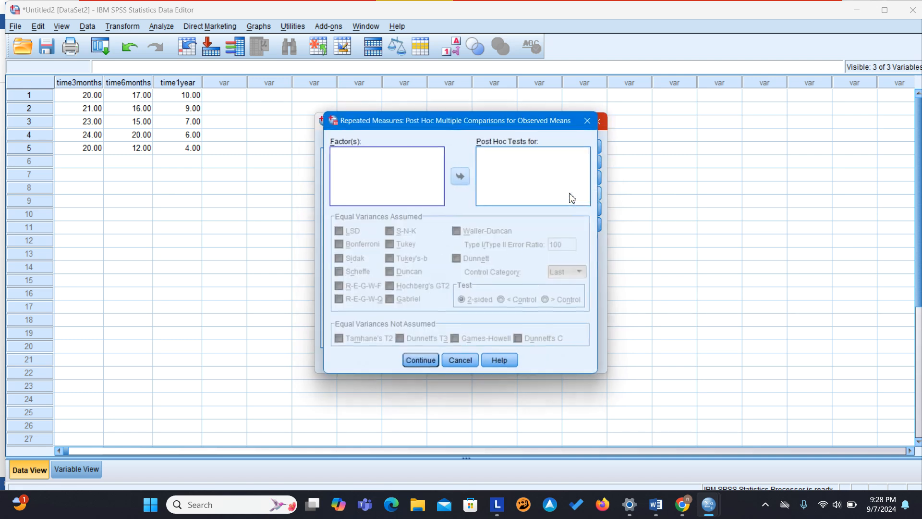
left_click(588, 121)
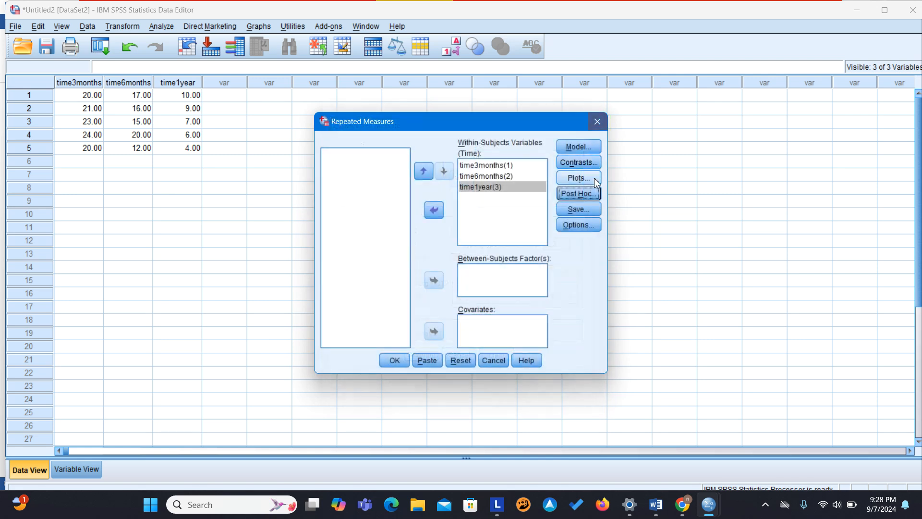
Step: Request estimated marginal means for (OVERALL) and Time, comparing main effects with a Bonferroni confidence interval adjustment
left_click(597, 226)
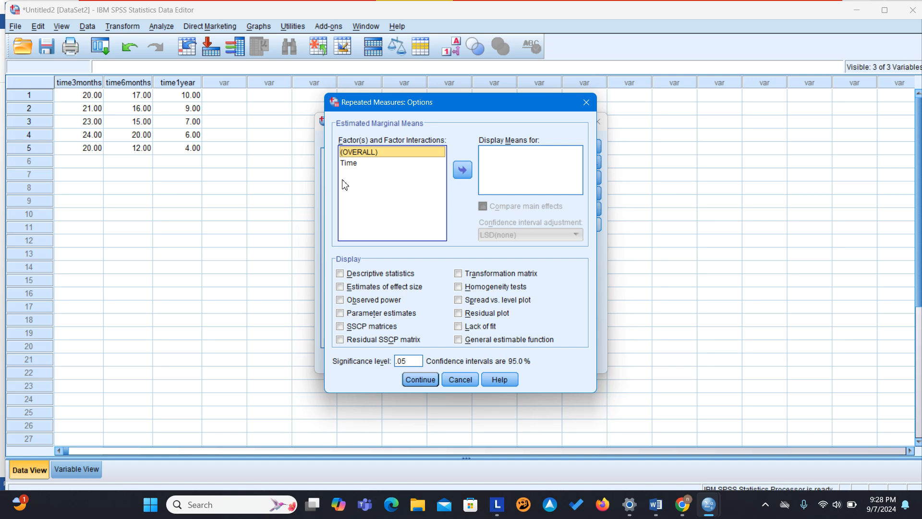
left_click(461, 170)
left_click_drag(376, 164, 463, 172)
left_click(463, 170)
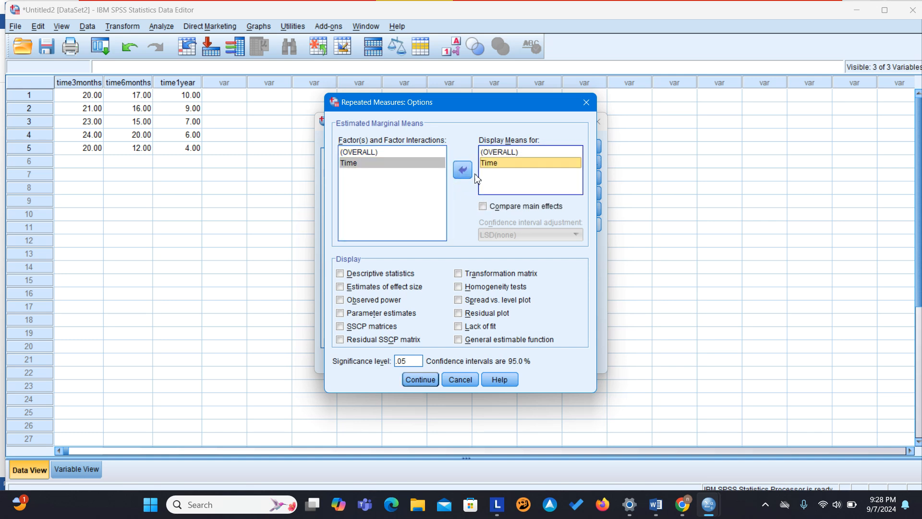
left_click(490, 207)
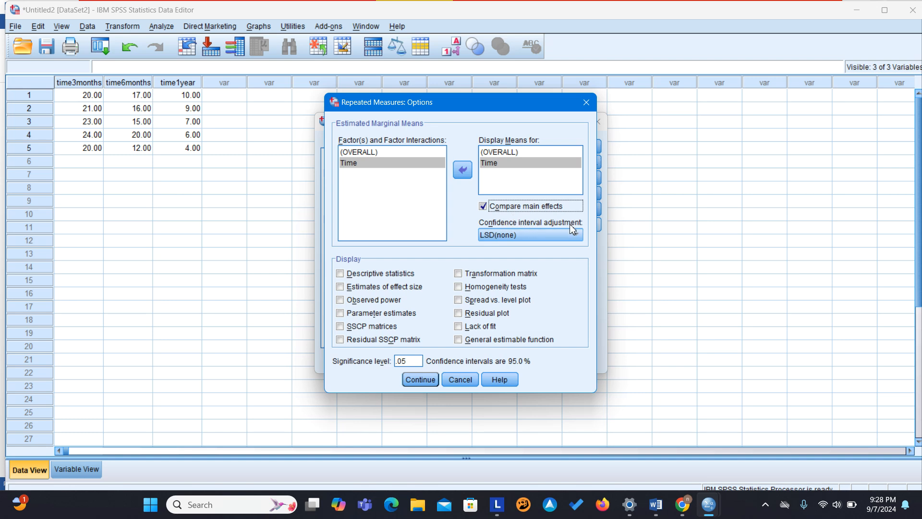
left_click(515, 235)
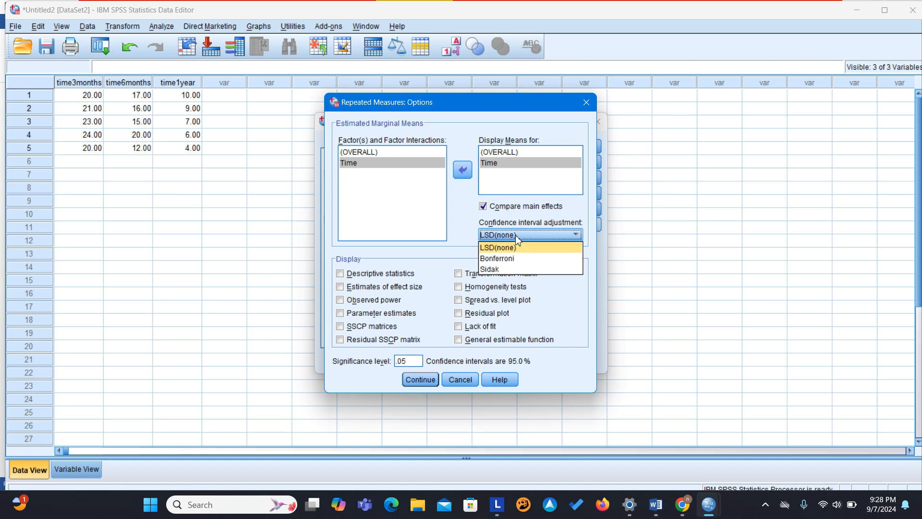
left_click(520, 259)
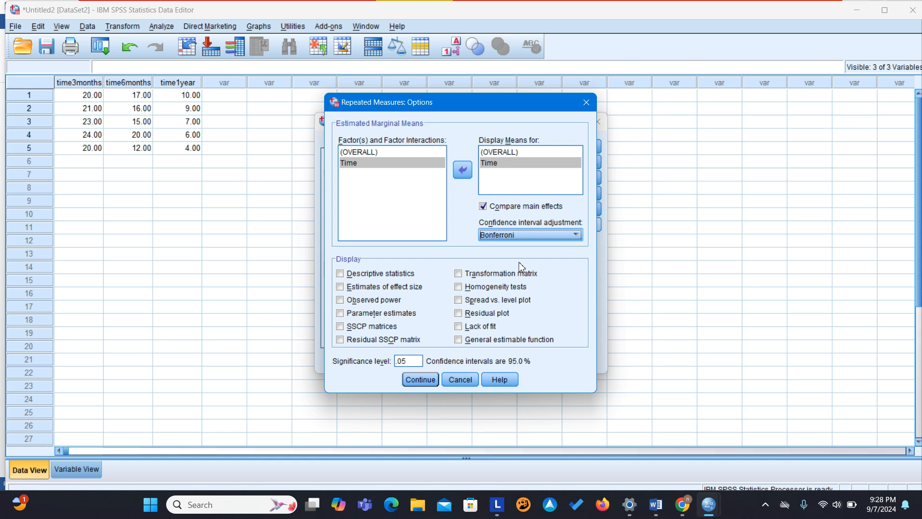
Step: Include descriptive statistics and estimates of effect size in the output, and run the repeated measures analysis
left_click(339, 274)
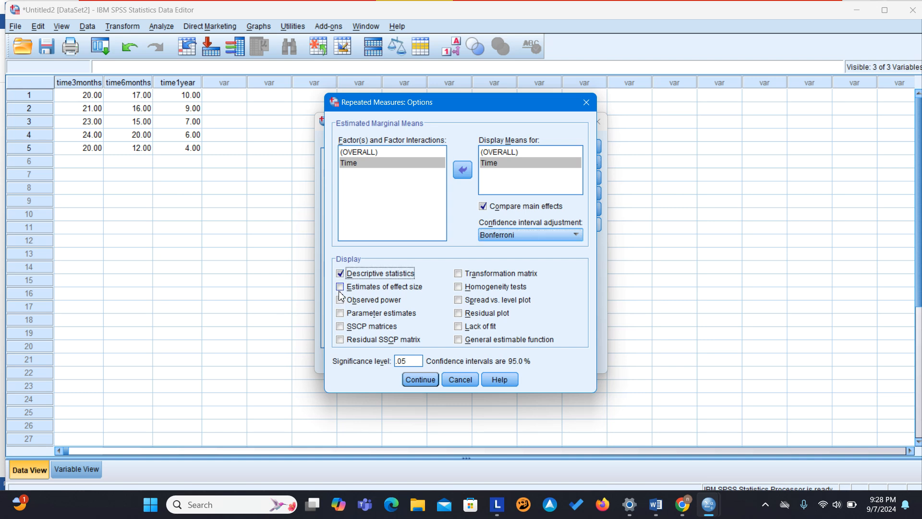
left_click(340, 287)
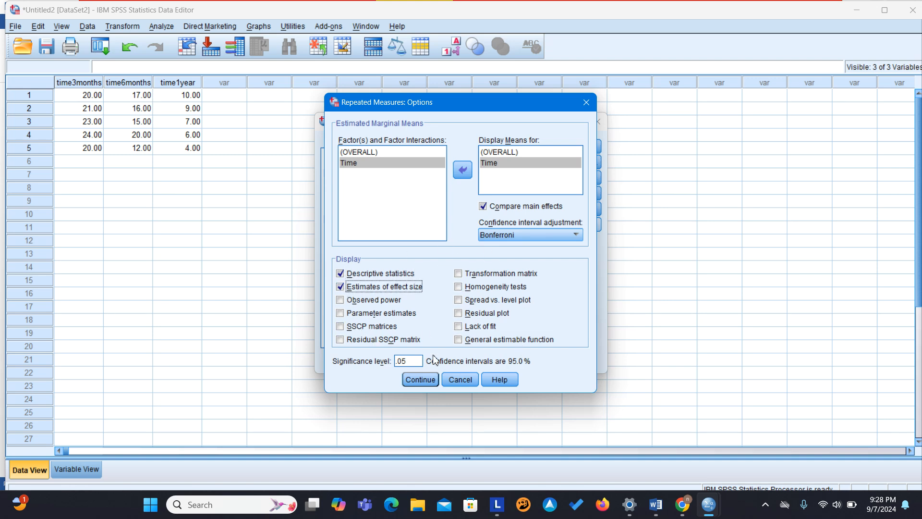
left_click(431, 379)
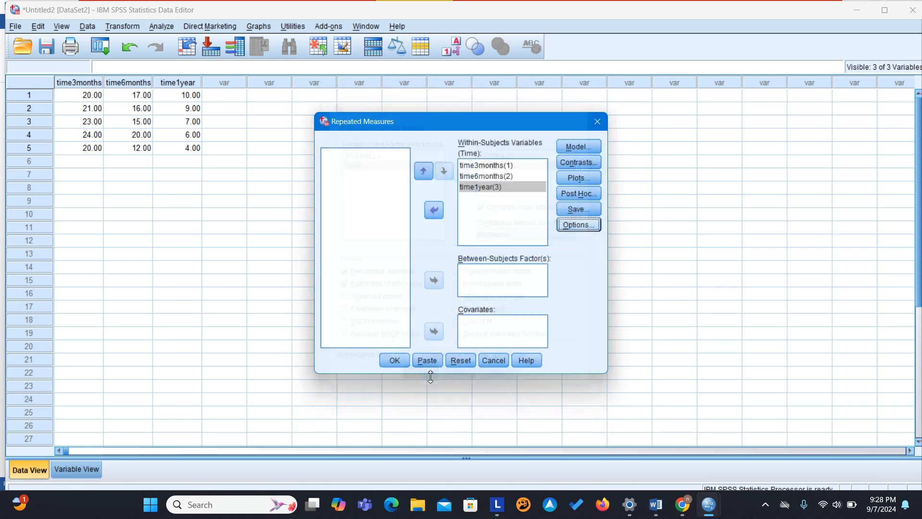
left_click(392, 360)
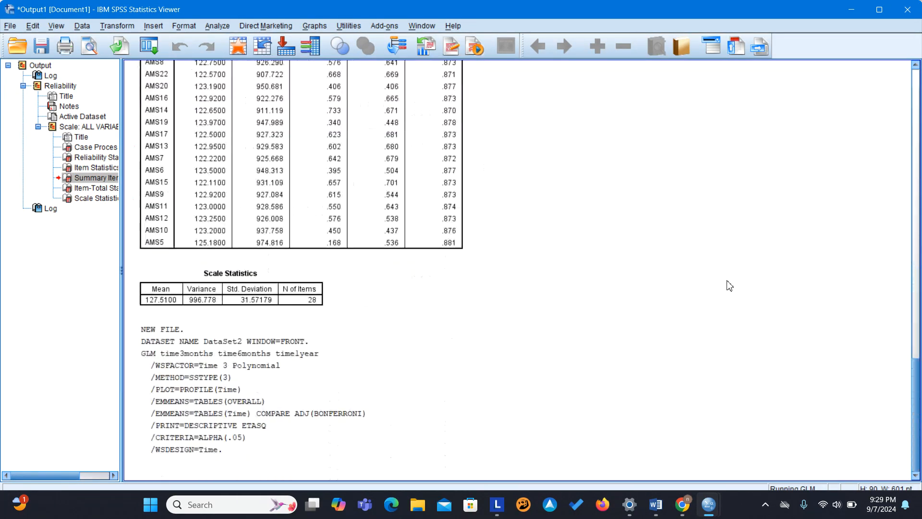
scroll(447, 350, "up", 3)
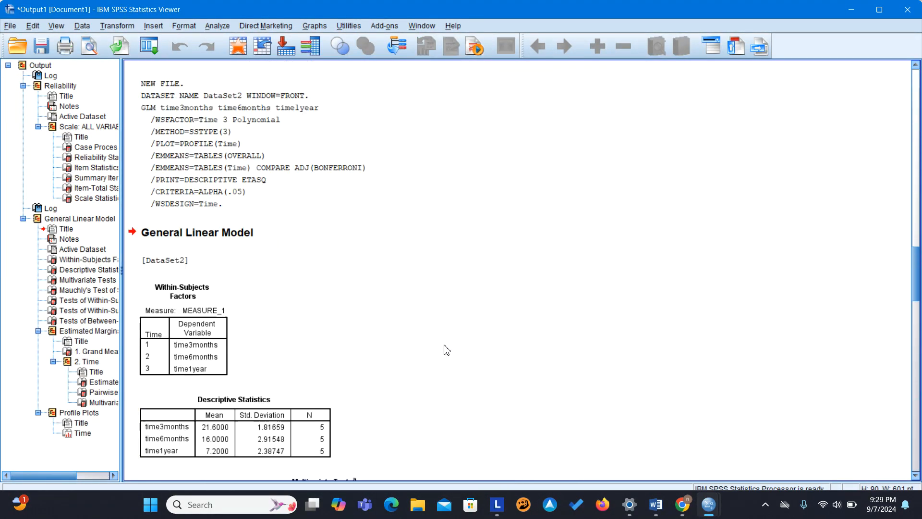
Step: Review the General Linear Model output from the within-subjects factors and descriptive statistics through the multivariate tests to Mauchly's test
scroll(446, 350, "up", 5)
scroll(446, 350, "down", 5)
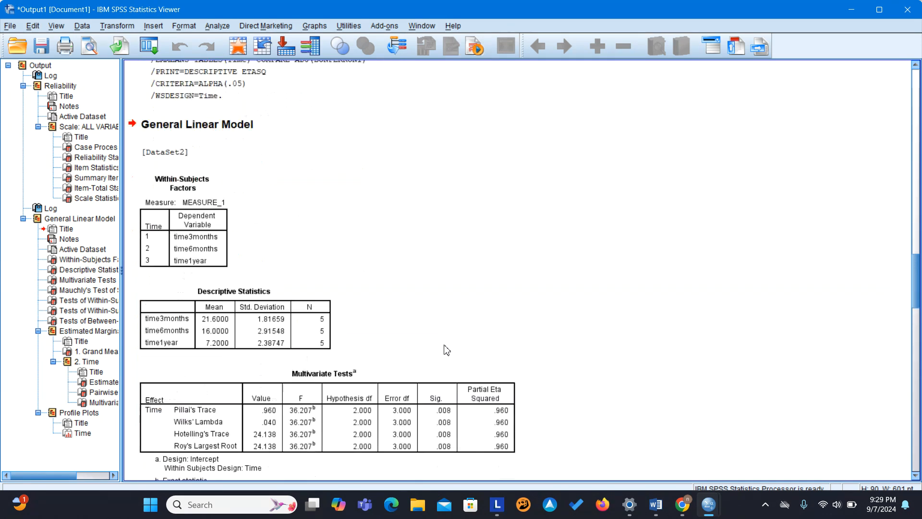
left_click(176, 192)
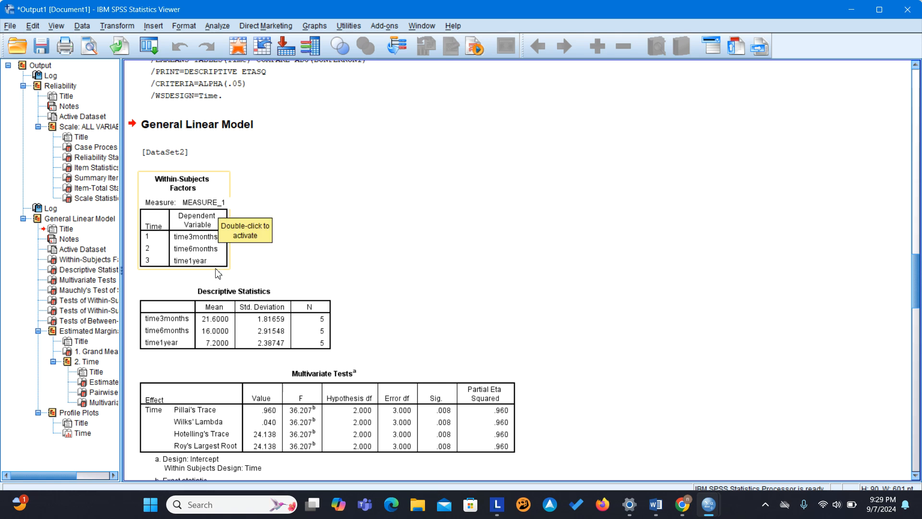
scroll(432, 298, "down", 3)
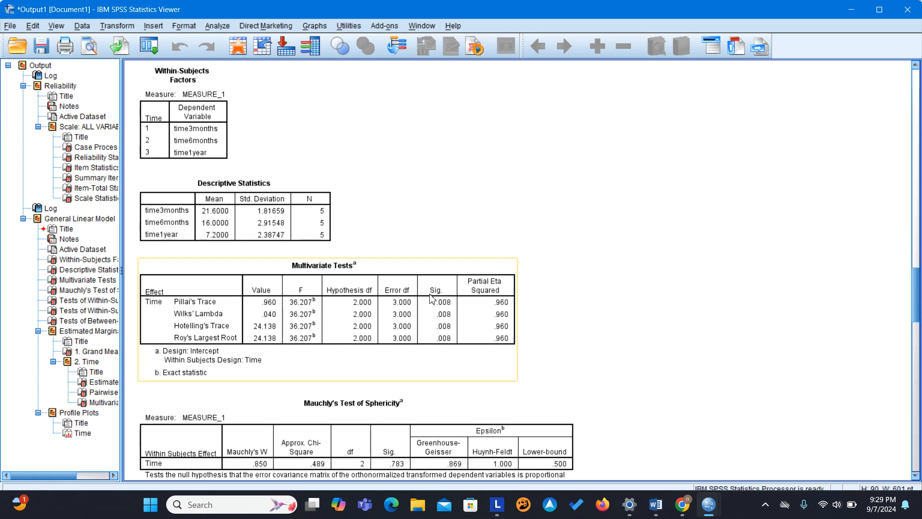
scroll(430, 276, "down", 3)
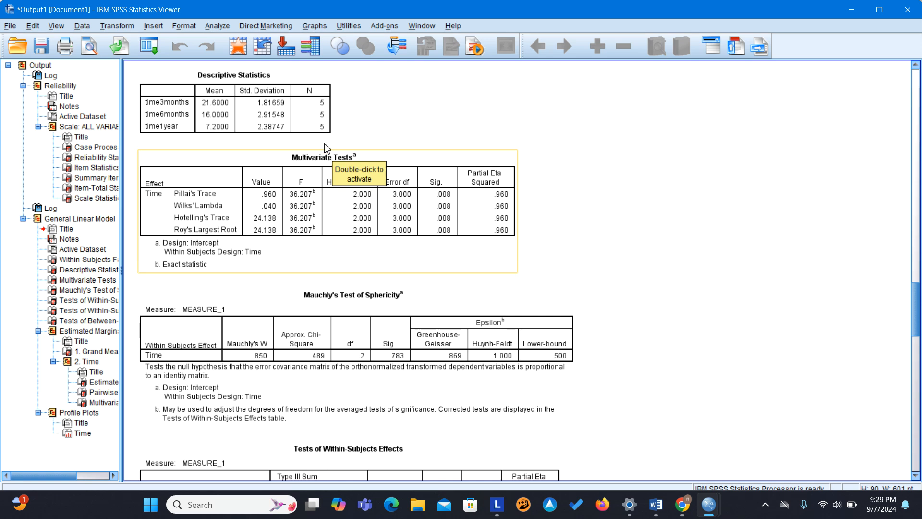
scroll(617, 274, "down", 3)
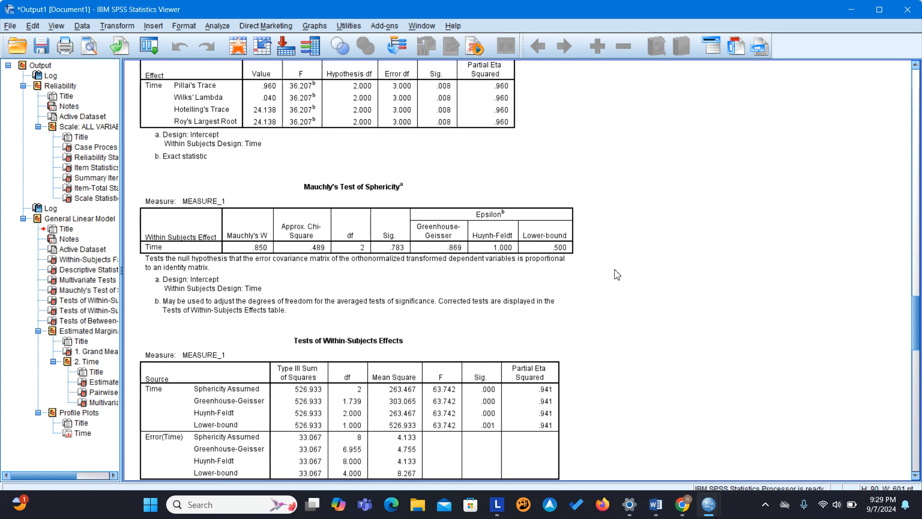
scroll(617, 274, "up", 2)
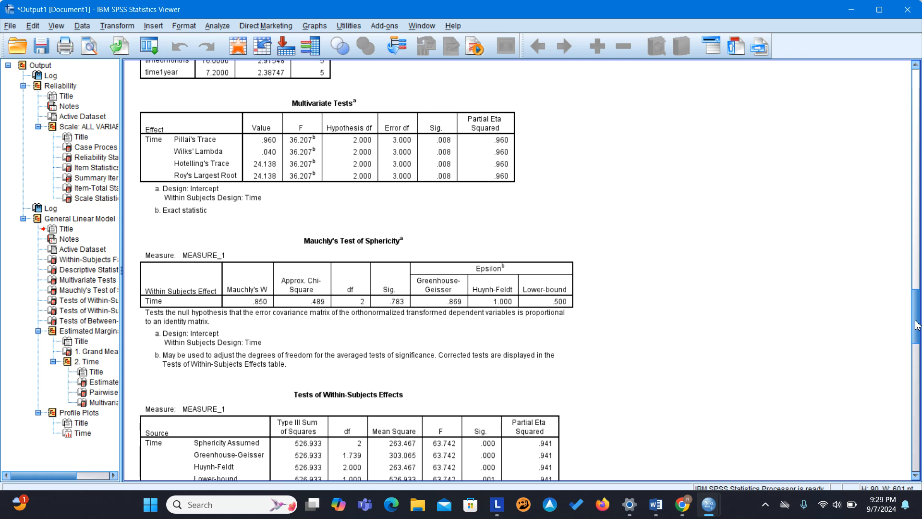
left_click_drag(917, 325, 917, 340)
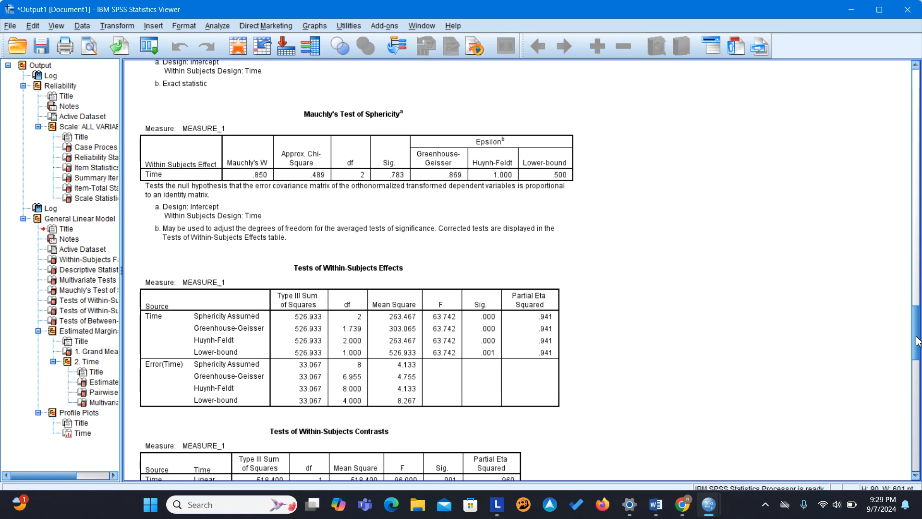
Step: Examine Mauchly's Test of Sphericity together with the Tests of Within-Subjects Effects table, including its significance and partial eta squared columns
left_click(379, 147)
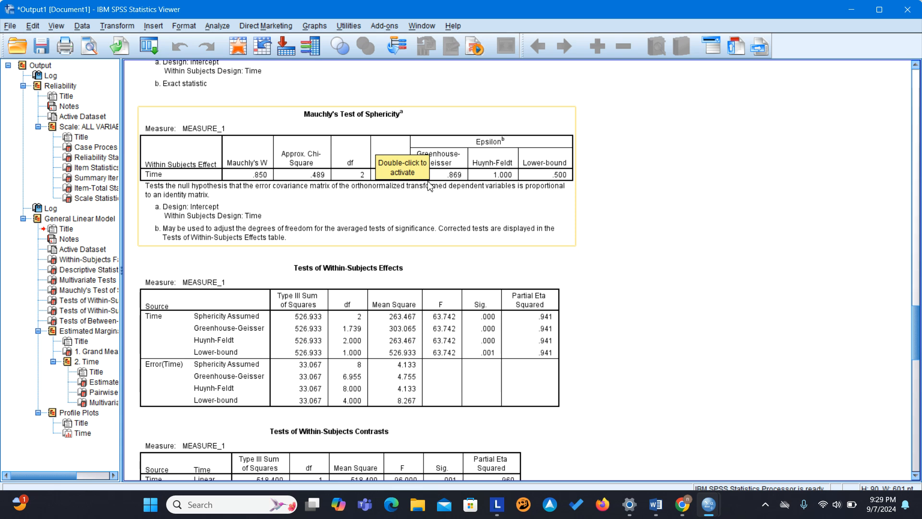
left_click(415, 293)
left_click(431, 165)
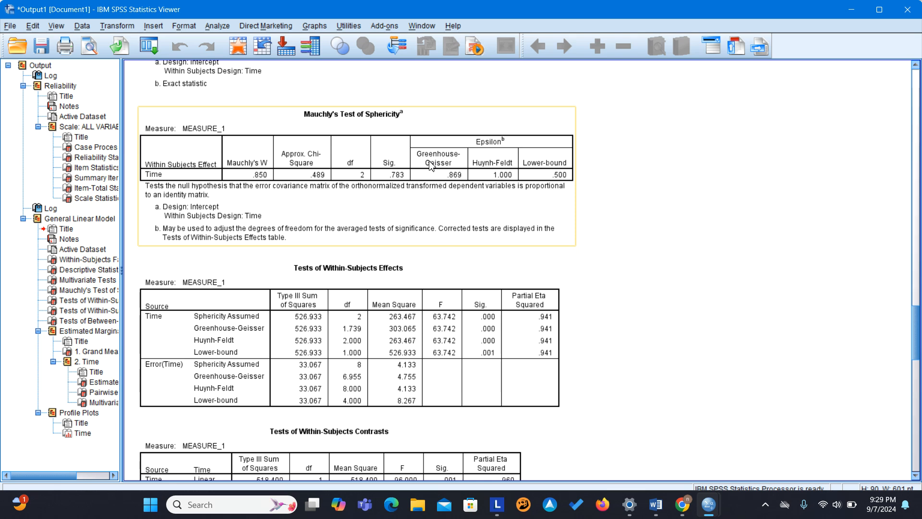
left_click(269, 307)
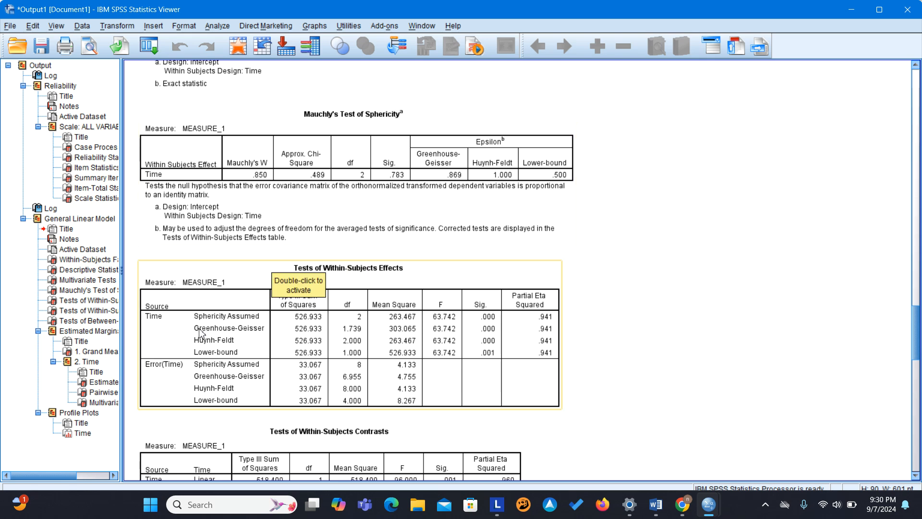
left_click(367, 264)
left_click(368, 263)
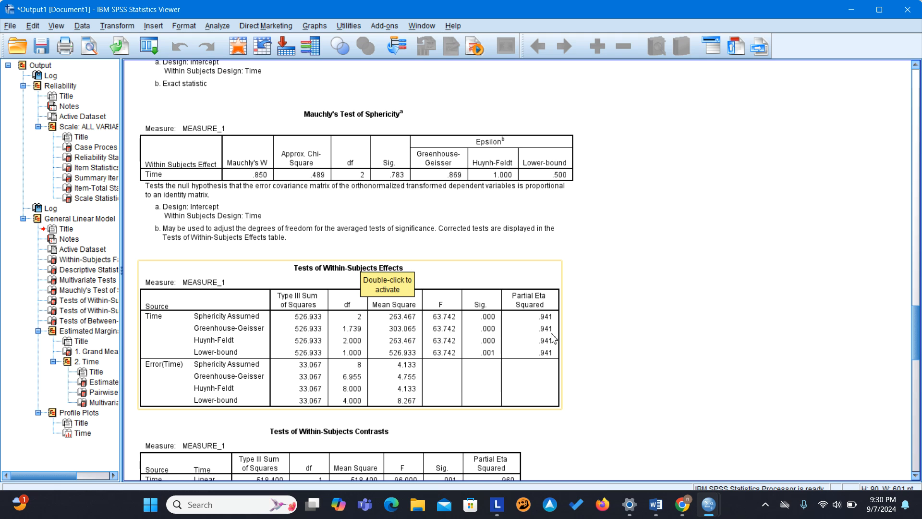
left_click(384, 164)
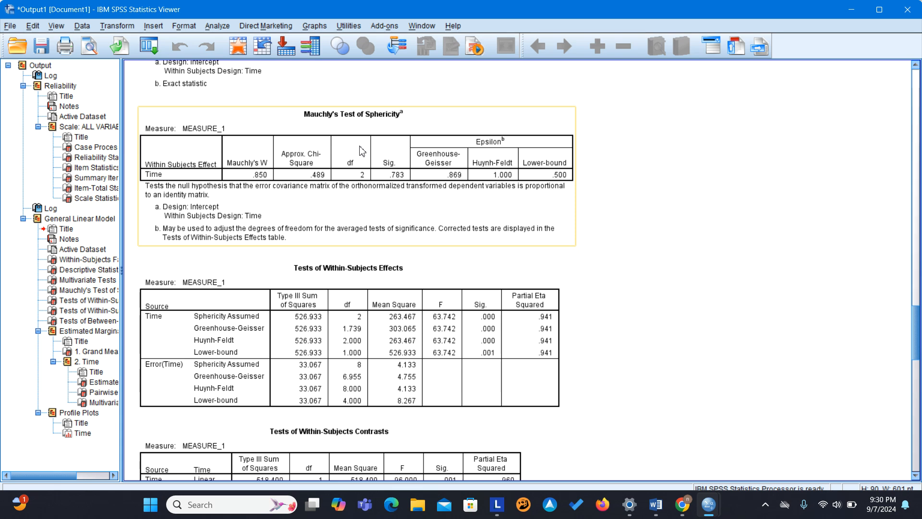
left_click(259, 279)
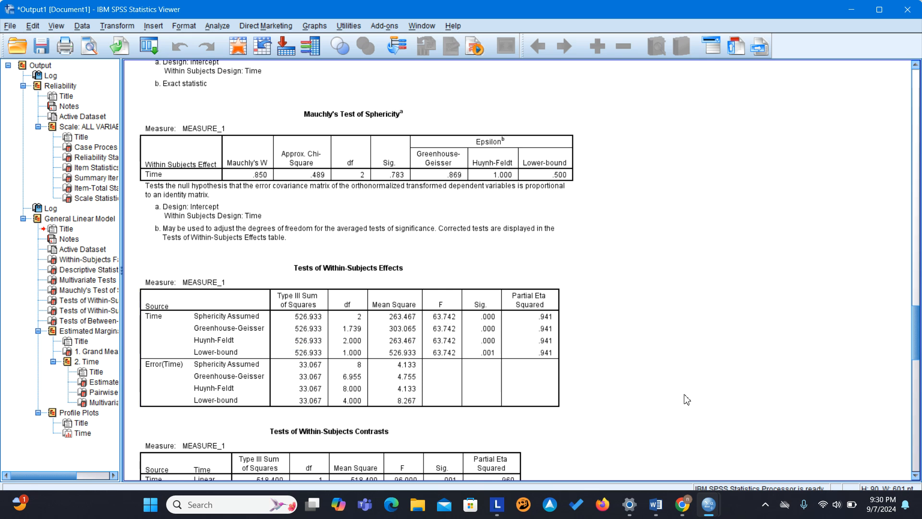
Step: Switch to Chrome to read the Google results for mauchly's test of sphericity, and return to the SPSS output
left_click(682, 505)
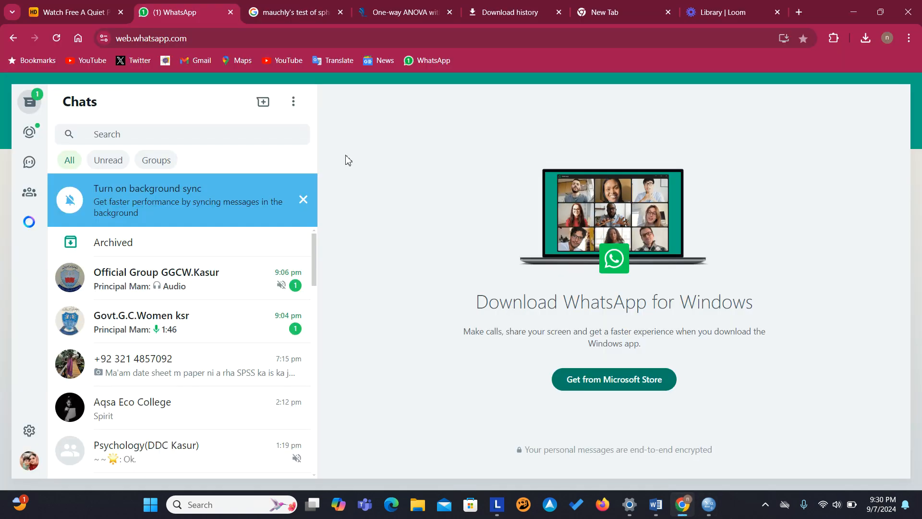
left_click(296, 12)
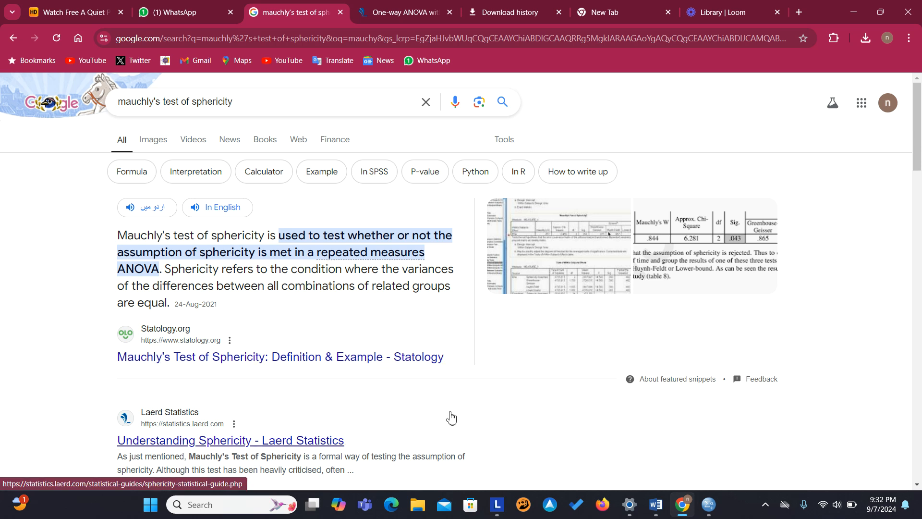
mouse_move(678, 507)
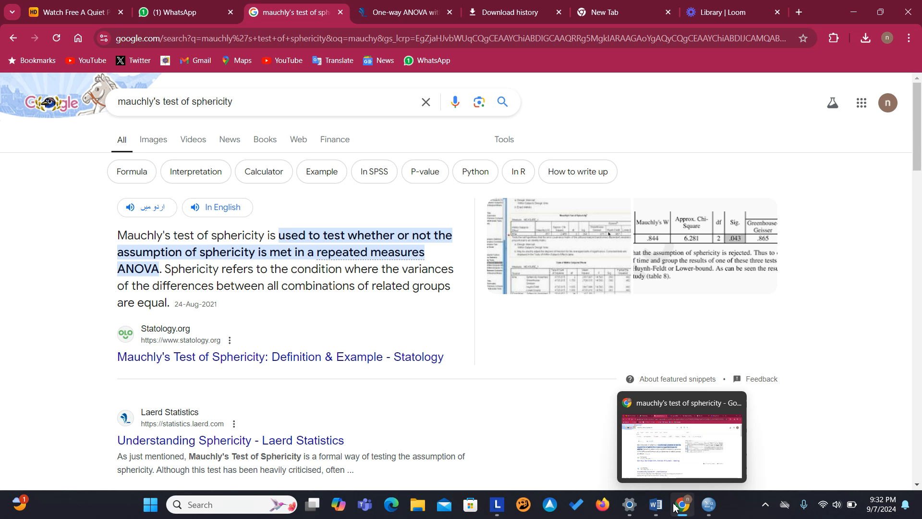
mouse_move(709, 505)
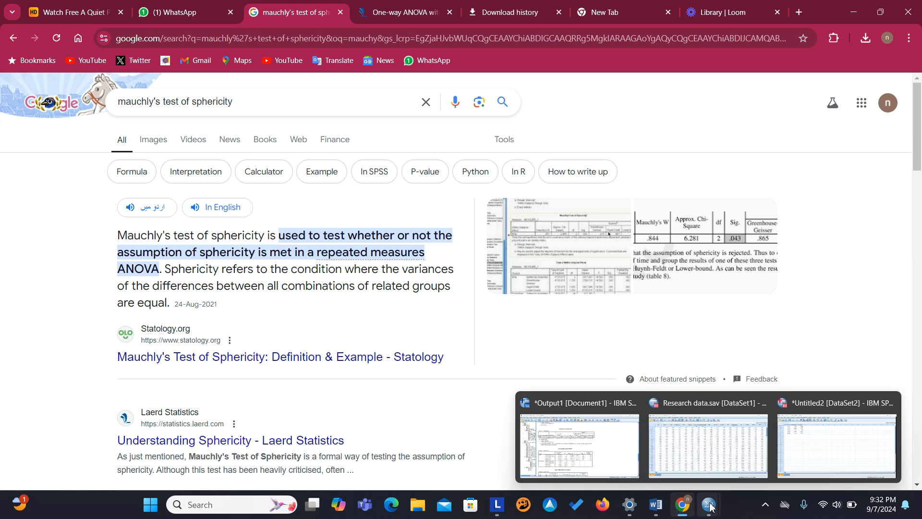
left_click(584, 476)
left_click(584, 476)
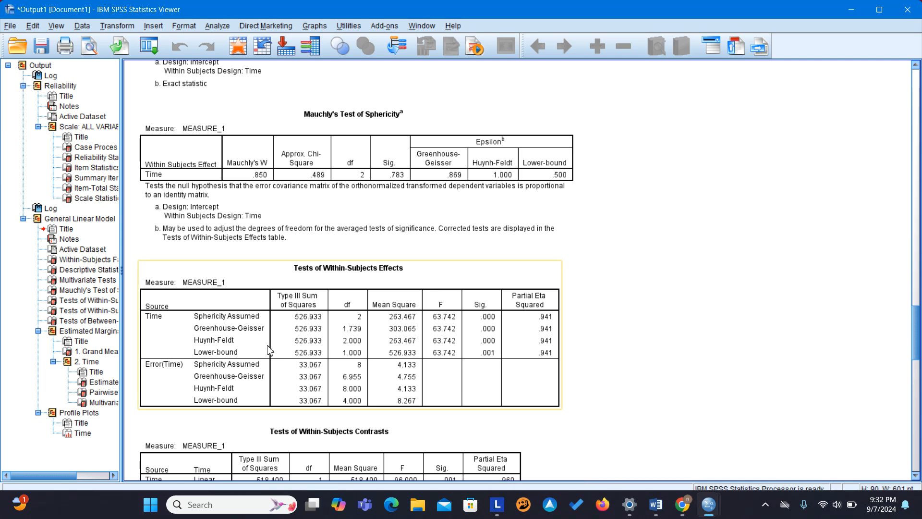
Step: Open the Tests of Within-Subjects Effects table for editing and highlight the entire Greenhouse-Geisser row for Time
left_click(226, 330)
left_click_drag(199, 327, 518, 331)
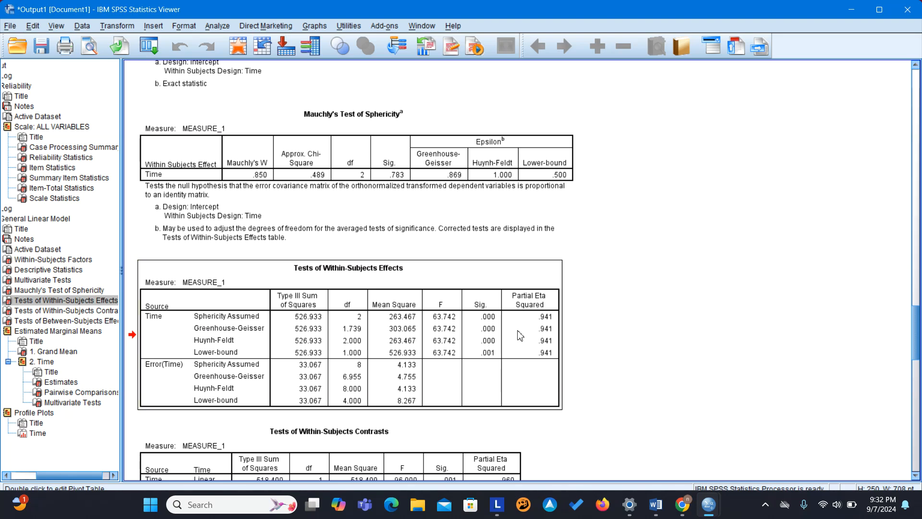
double_click(200, 329)
left_click_drag(211, 331, 321, 333)
left_click_drag(399, 335, 532, 336)
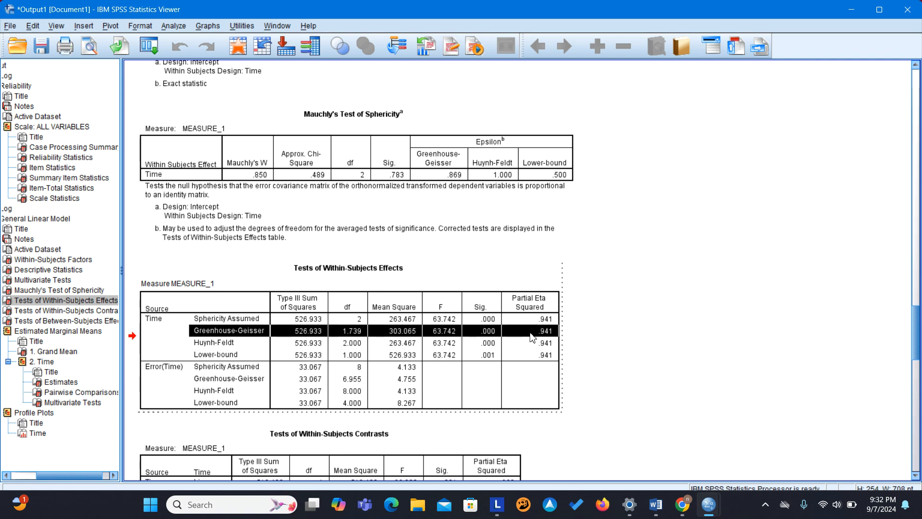
Step: Open the Mauchly's Test of Sphericity table for editing and highlight its df and Sig. values
left_click(397, 180)
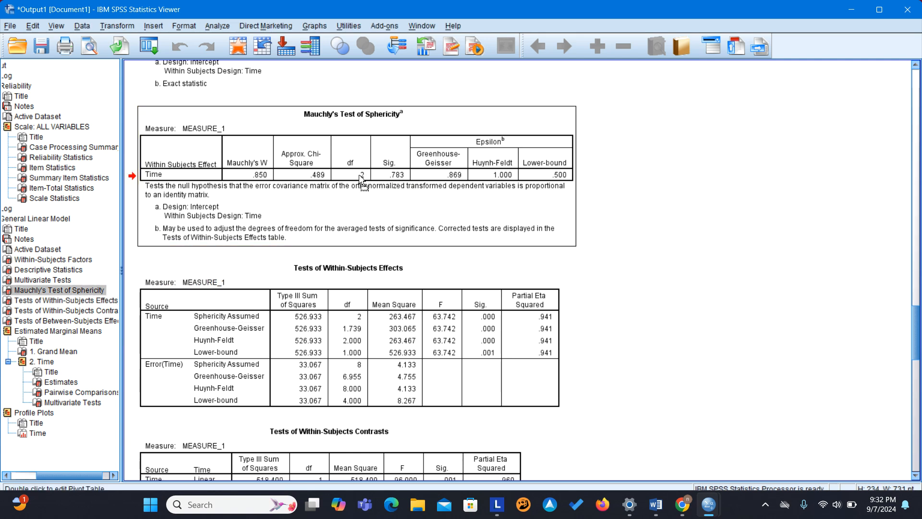
double_click(402, 173)
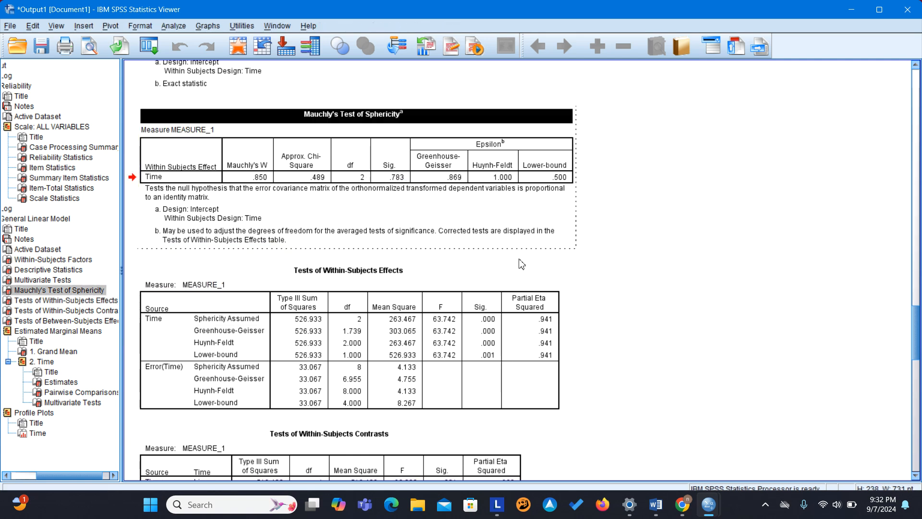
left_click_drag(350, 177, 394, 178)
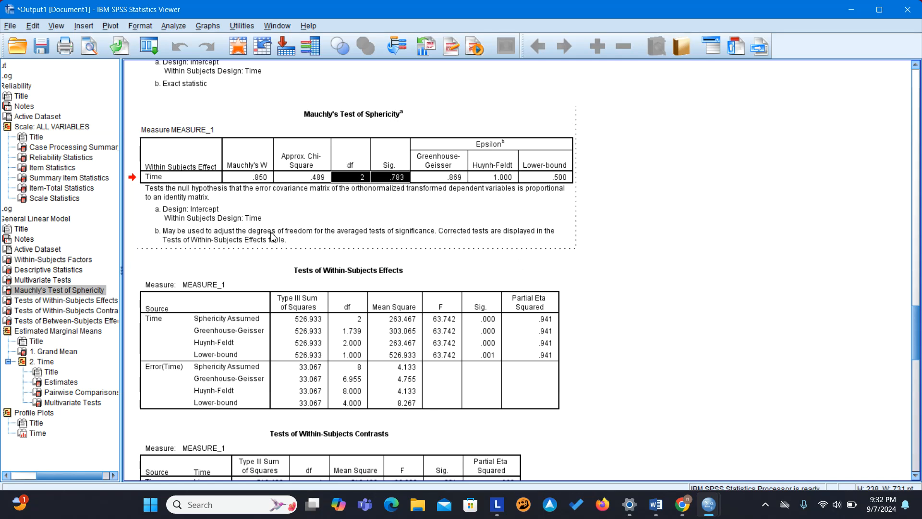
Step: Highlight the entire Sphericity Assumed row for Time in the Tests of Within-Subjects Effects table
left_click(192, 321)
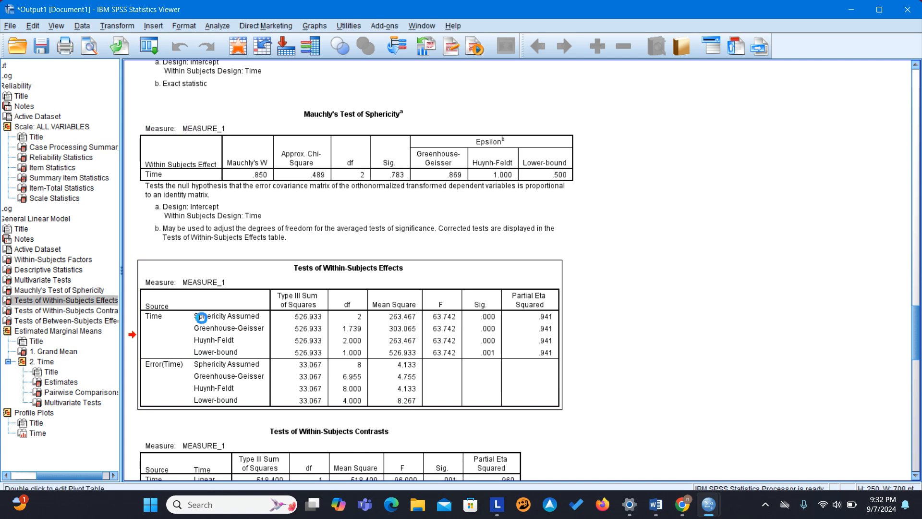
double_click(200, 320)
left_click_drag(202, 321, 545, 322)
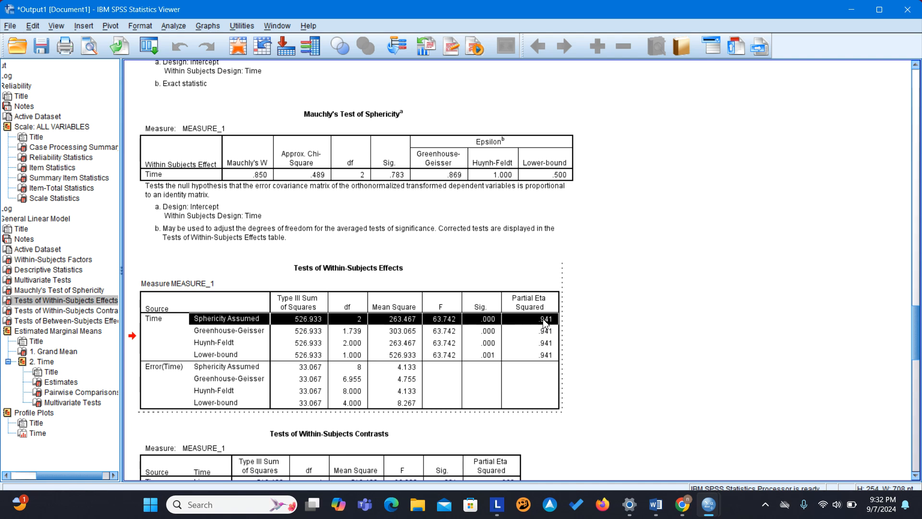
Step: Check the Sphericity Assumed degrees of freedom for Time and Error(Time) in the within-subjects effects table, referring back to Mauchly's test
left_click(343, 144)
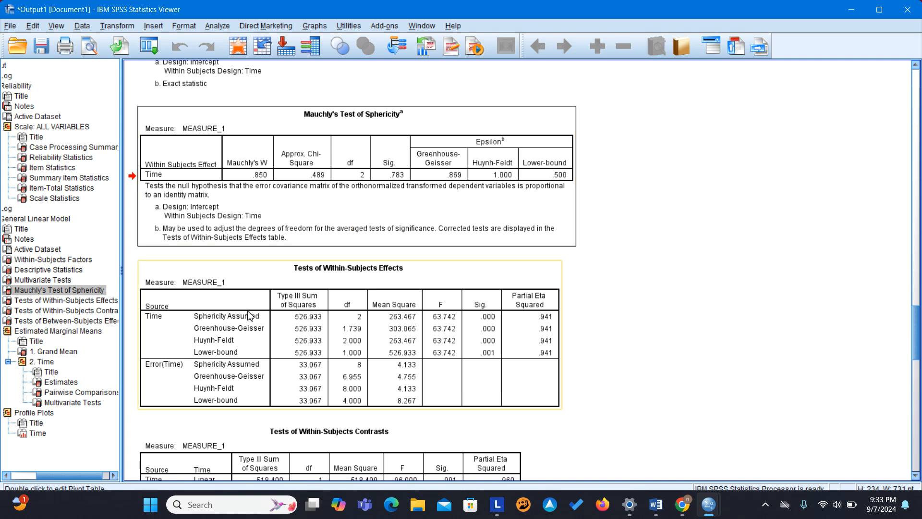
double_click(355, 316)
left_click(359, 320)
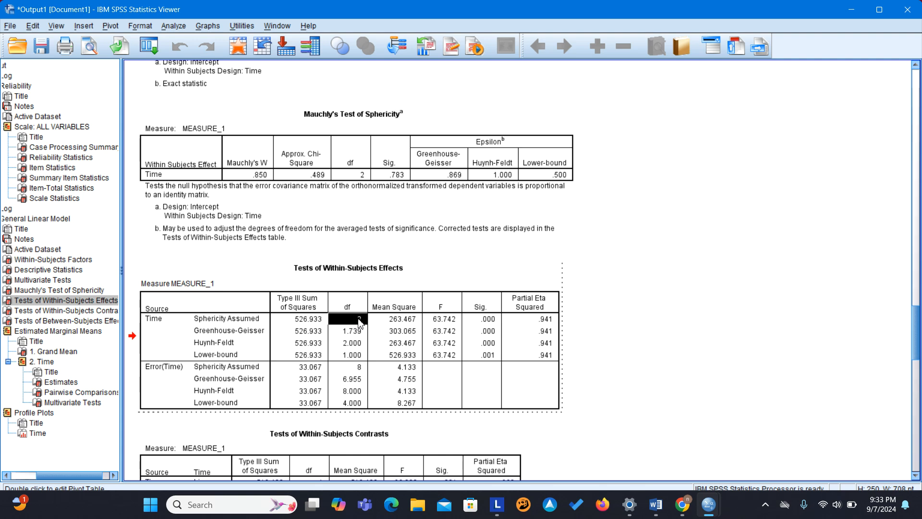
left_click(356, 369)
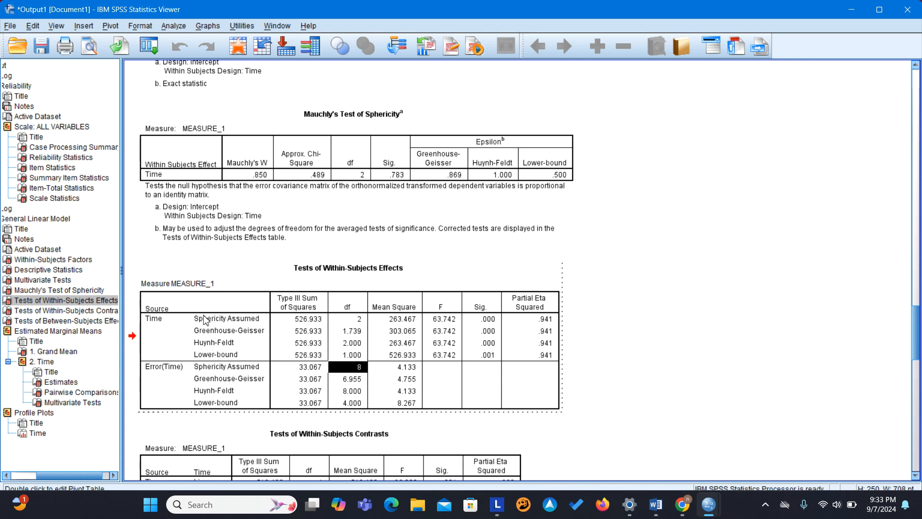
left_click(253, 320)
left_click_drag(253, 320, 342, 318)
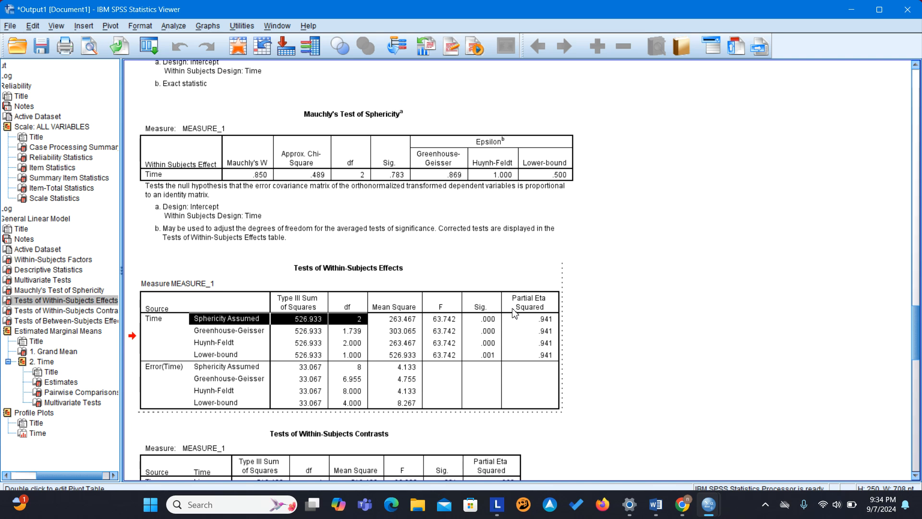
left_click(379, 180)
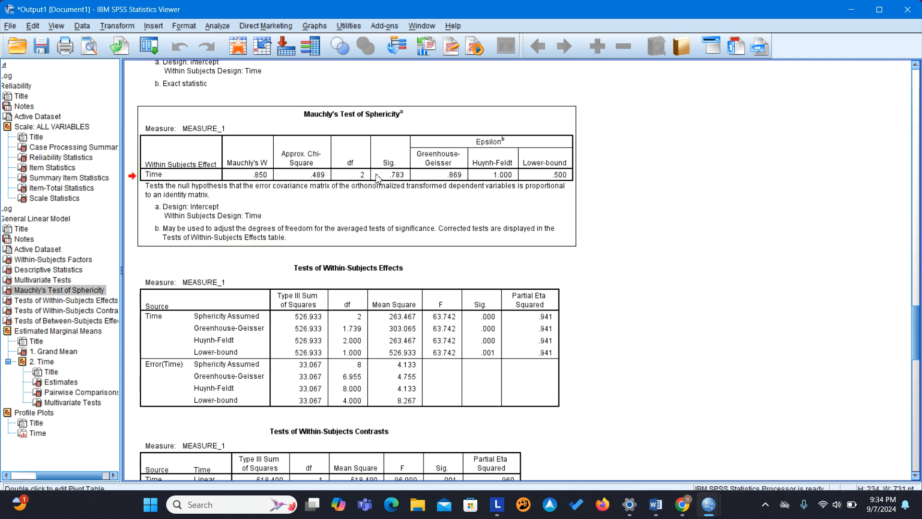
left_click(195, 307)
left_click(446, 377)
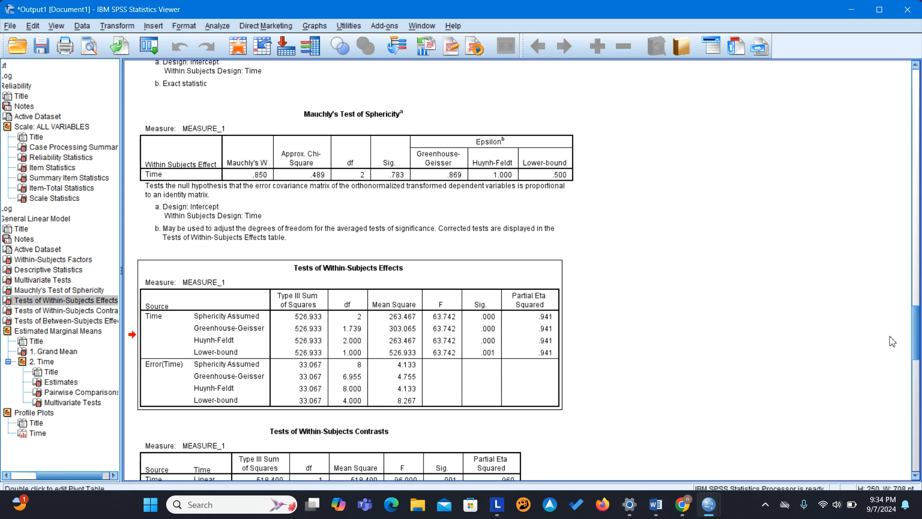
Step: Review the within-subjects contrasts, between-subjects effects, estimated marginal means and pairwise comparisons for Time
left_click_drag(917, 341, 920, 364)
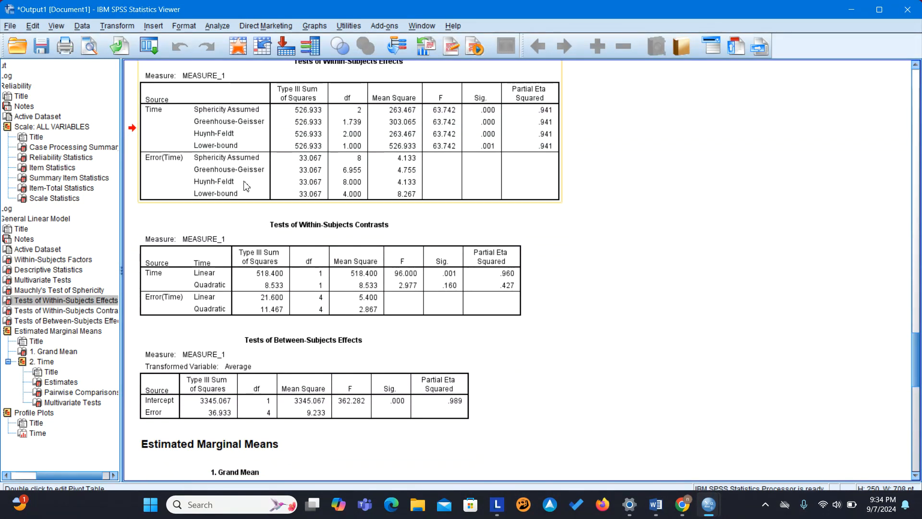
left_click(331, 254)
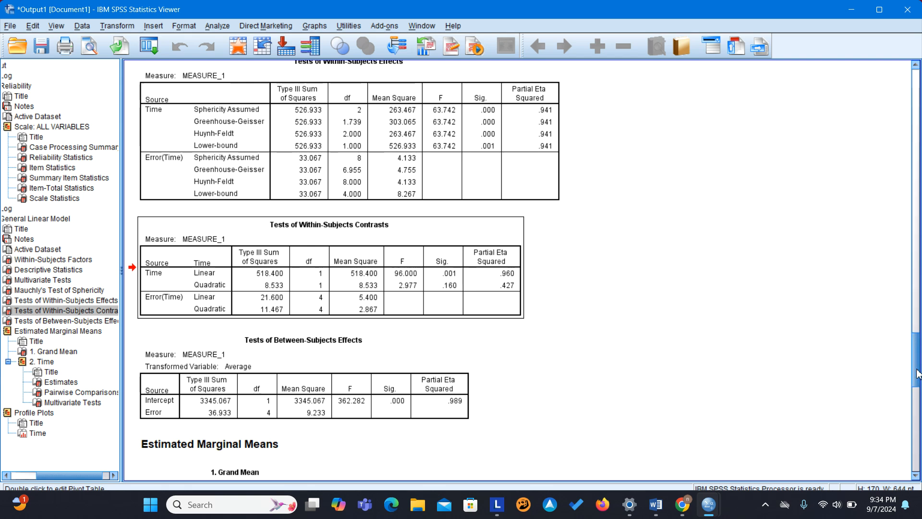
left_click_drag(915, 371, 911, 404)
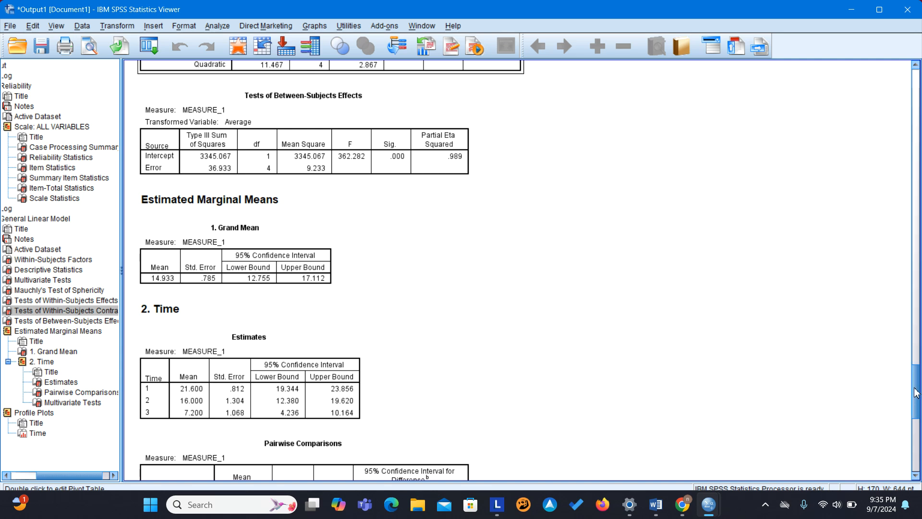
left_click_drag(916, 392, 916, 409)
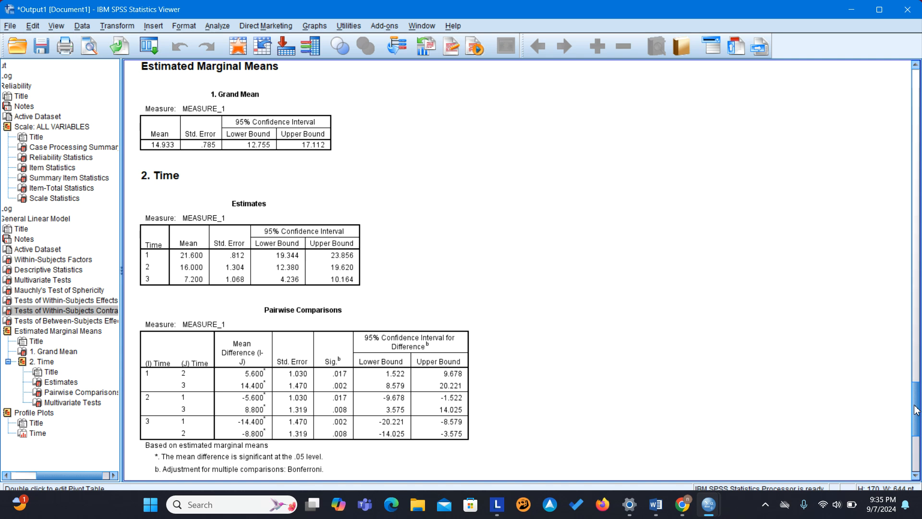
Step: Examine the profile plot of estimated marginal means across Time, and return to the Pairwise Comparisons table
left_click_drag(916, 409, 908, 447)
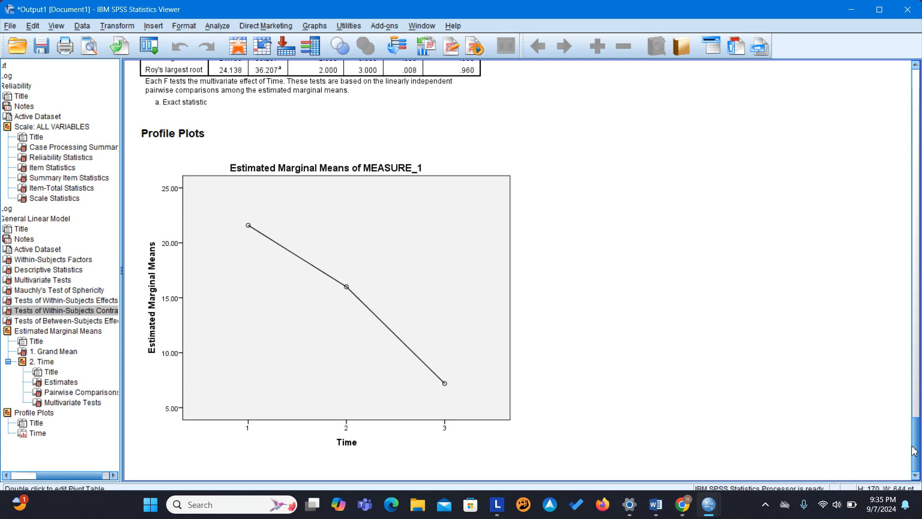
left_click_drag(913, 450, 899, 384)
left_click(454, 297)
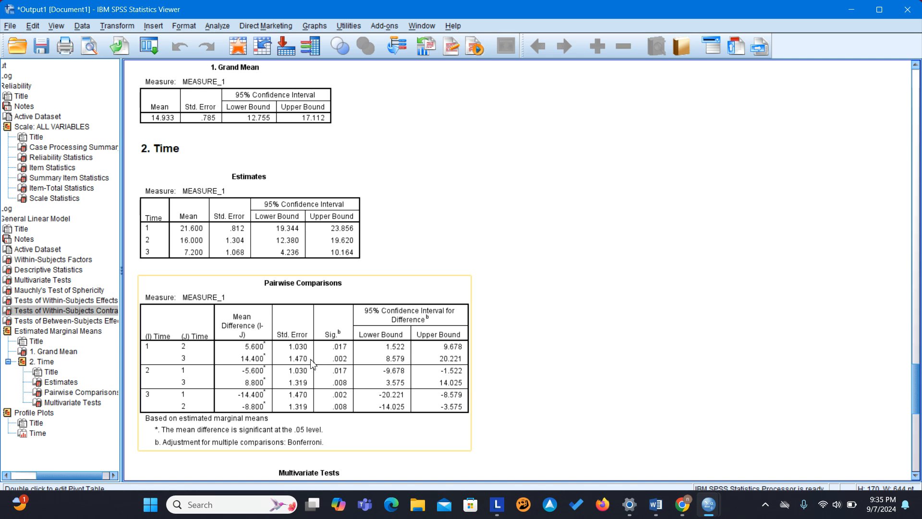
left_click(135, 360)
left_click(144, 356)
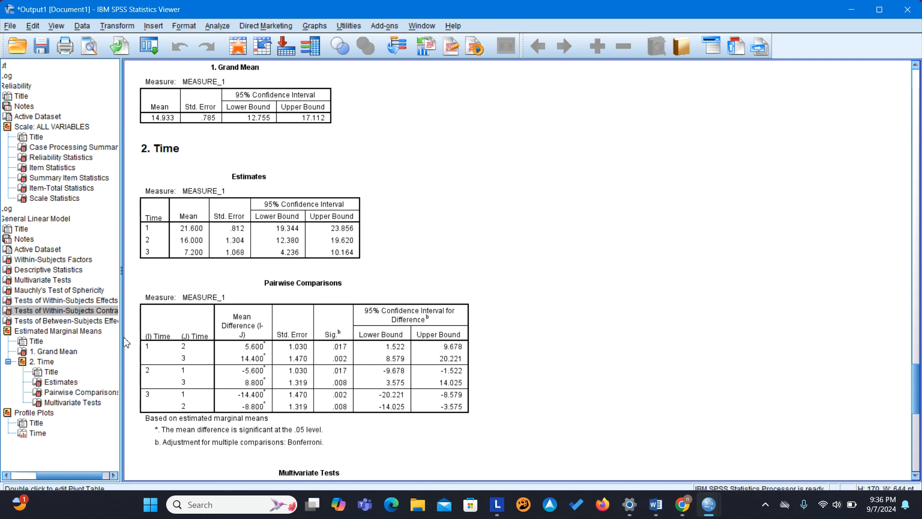
Step: Open the Pairwise Comparisons table for editing and highlight the Time 1 versus Time 2 labels and their Sig. value
left_click(150, 351)
double_click(150, 351)
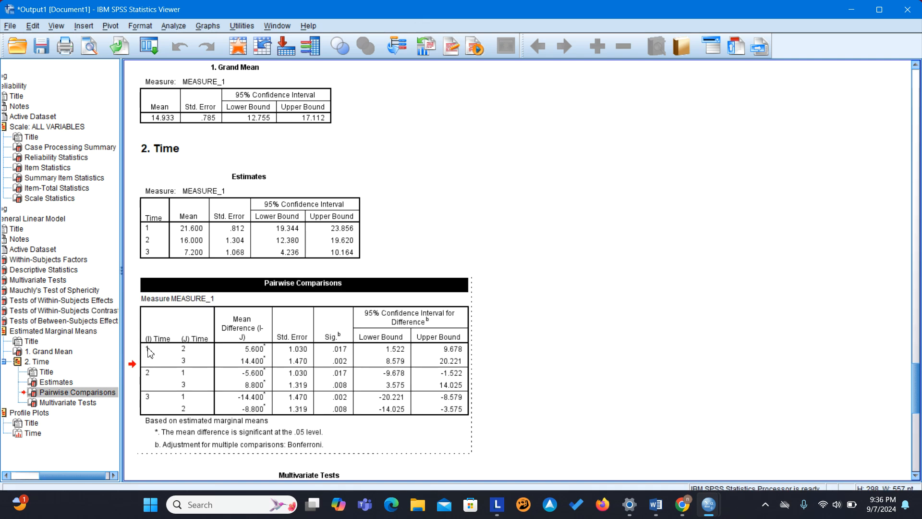
left_click(150, 352)
double_click(174, 352)
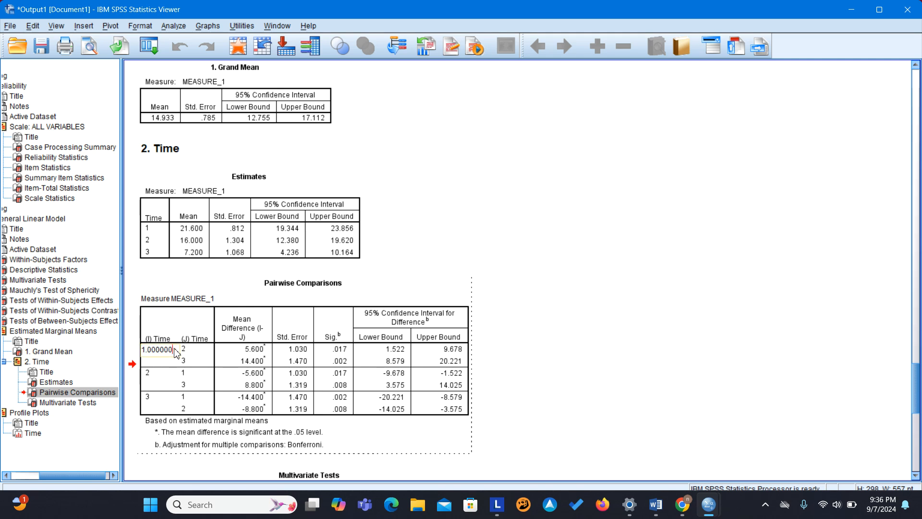
double_click(183, 349)
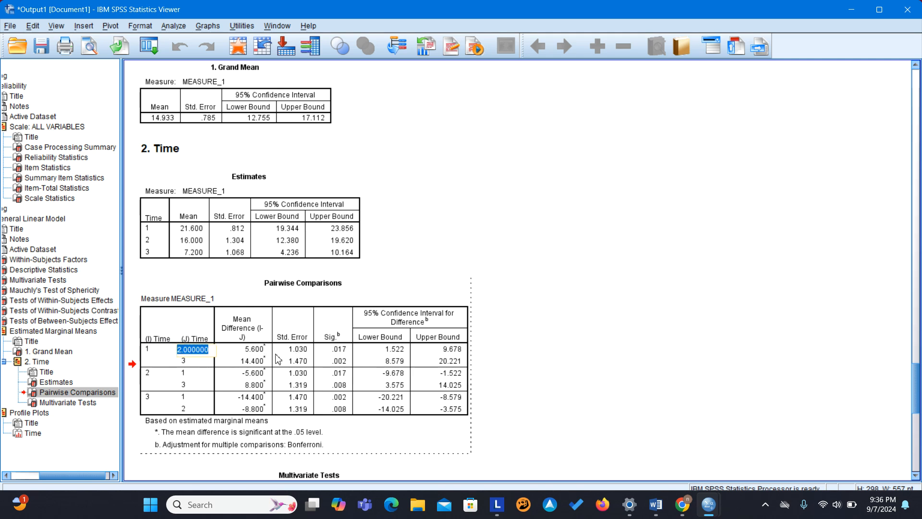
left_click(343, 353)
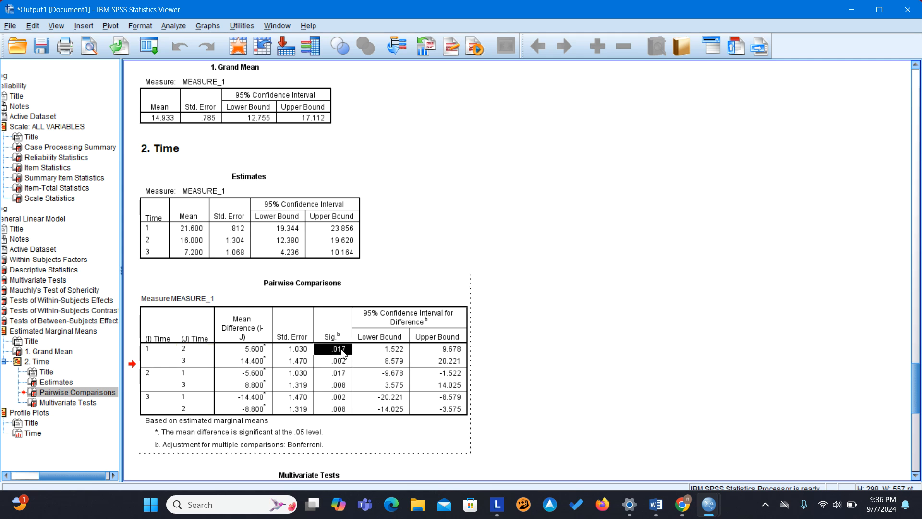
Step: Highlight the Time 2 versus Time 1 comparison and its Sig. value in the Pairwise Comparisons table
left_click_drag(150, 375, 200, 372)
double_click(194, 373)
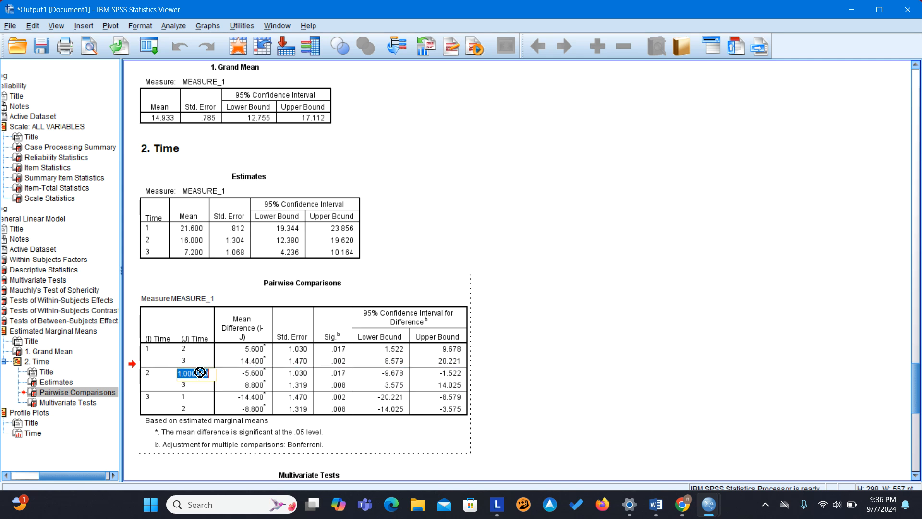
left_click(349, 372)
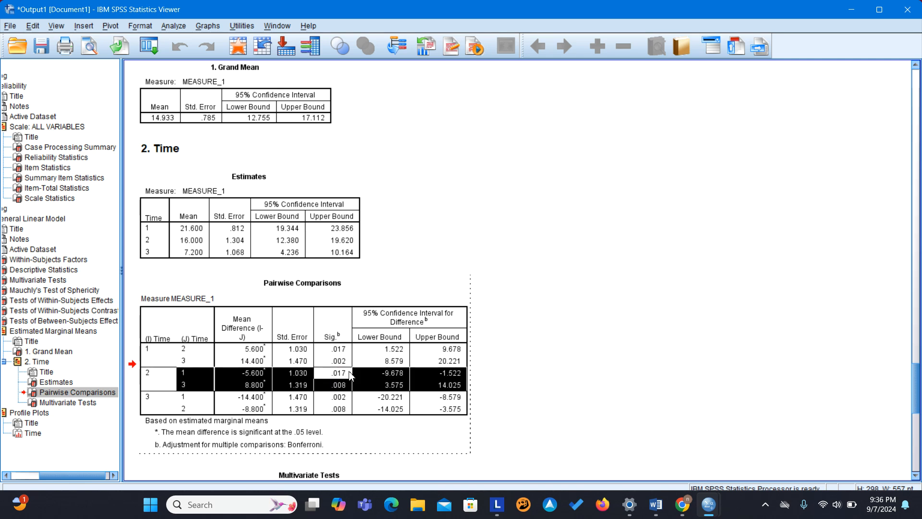
left_click(167, 383)
left_click(145, 358)
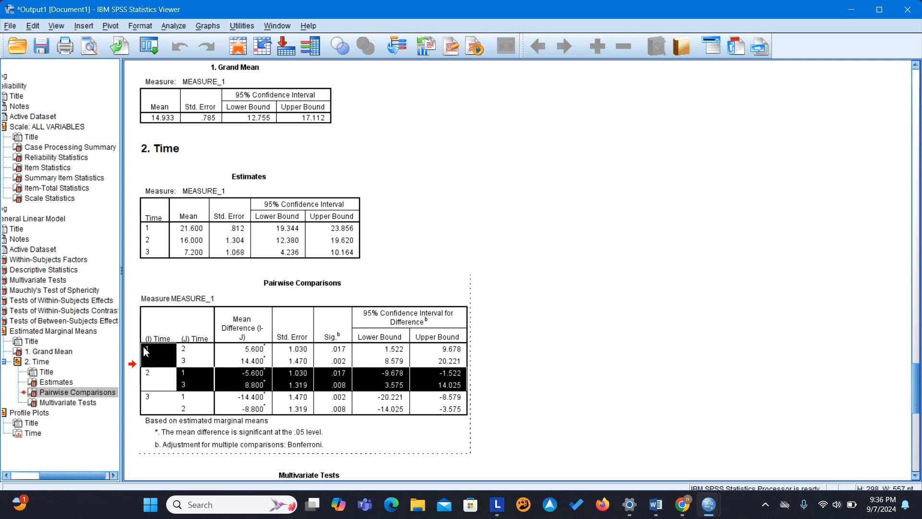
Step: Highlight both Time 1 comparison rows in the Pairwise Comparisons table and leave table editing
double_click(184, 350)
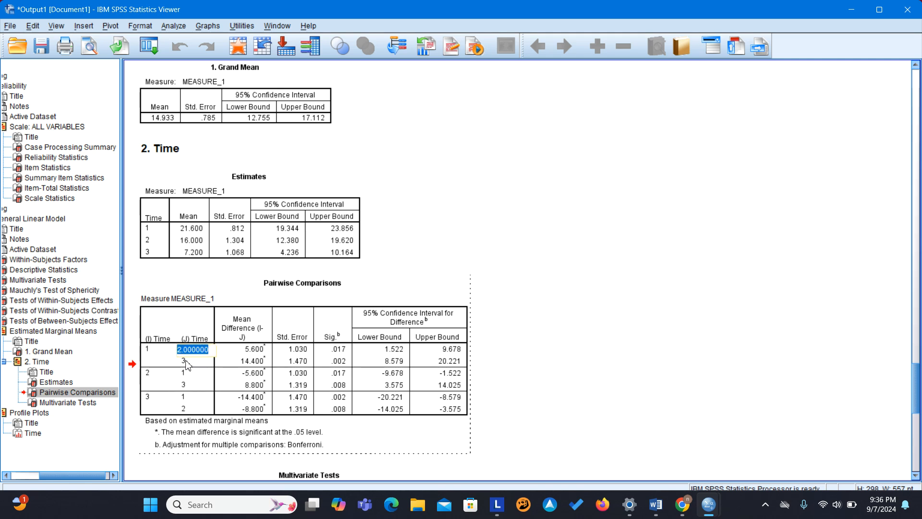
double_click(186, 395)
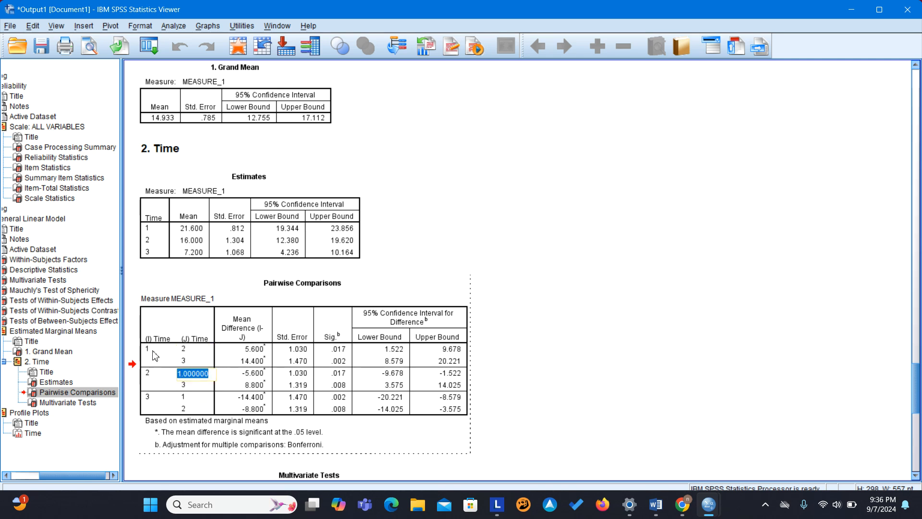
left_click_drag(163, 357, 184, 361)
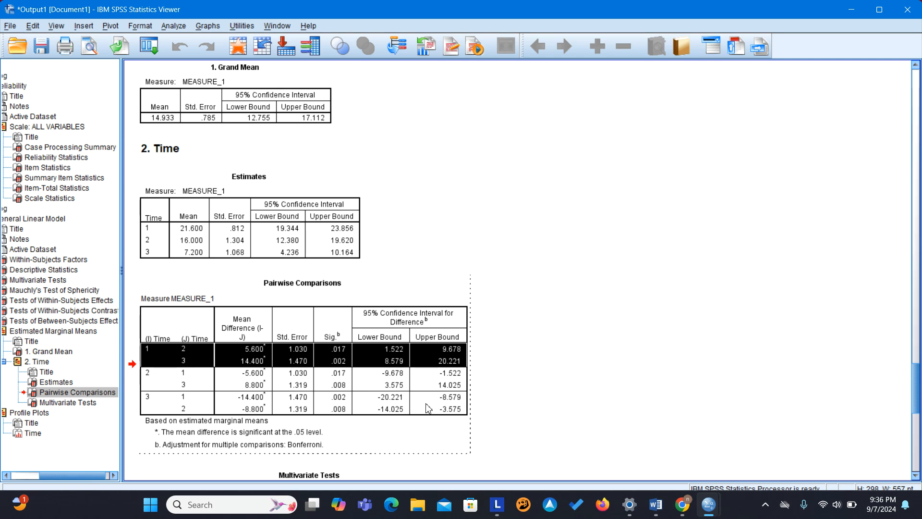
left_click(564, 403)
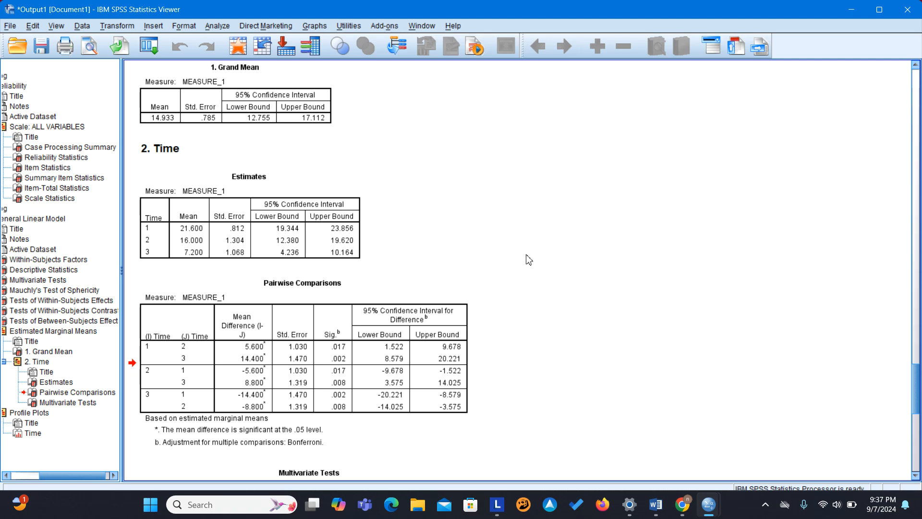
Step: Skim the full output down to the profile plot, and open the Laerd Statistics Reporting the Output example in Chrome
scroll(528, 259, "up", 15)
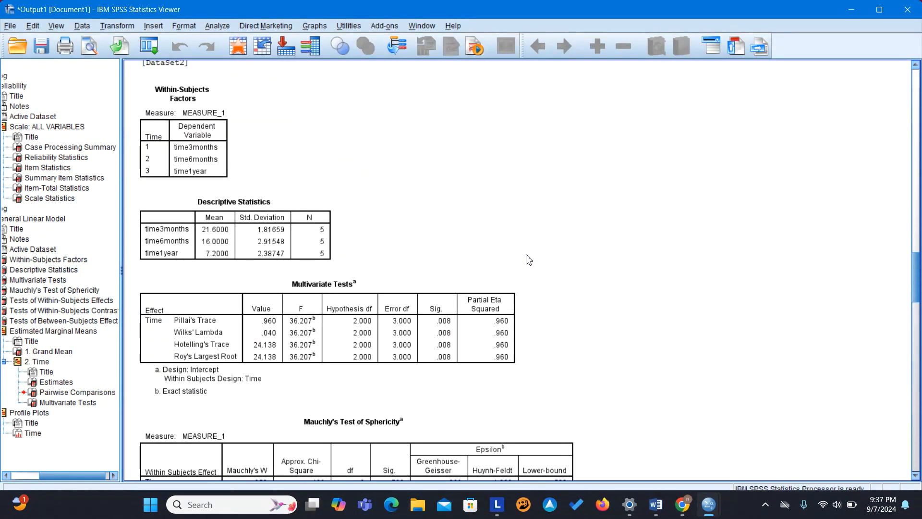
scroll(528, 259, "up", 20)
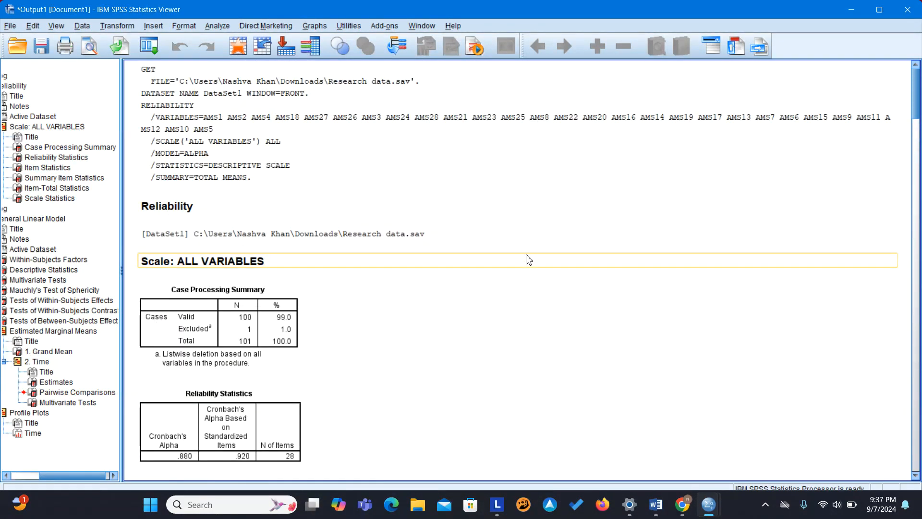
scroll(581, 298, "down", 20)
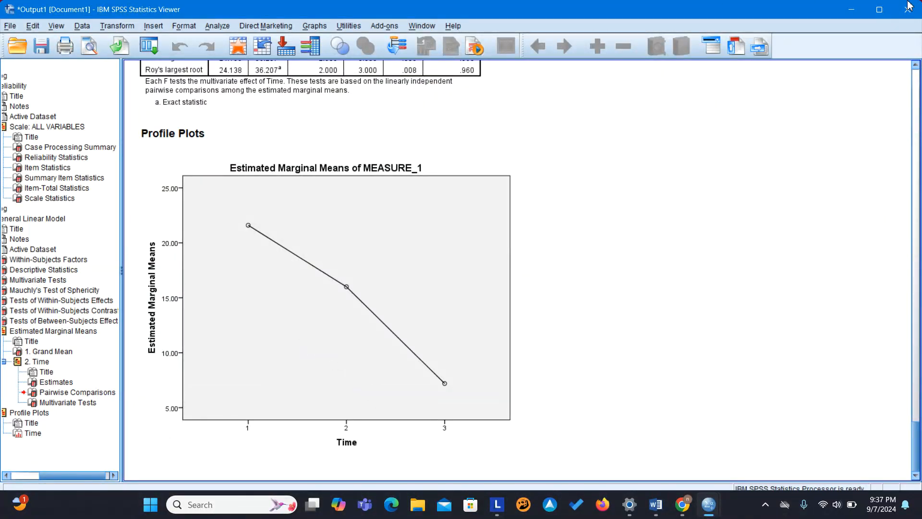
left_click(848, 14)
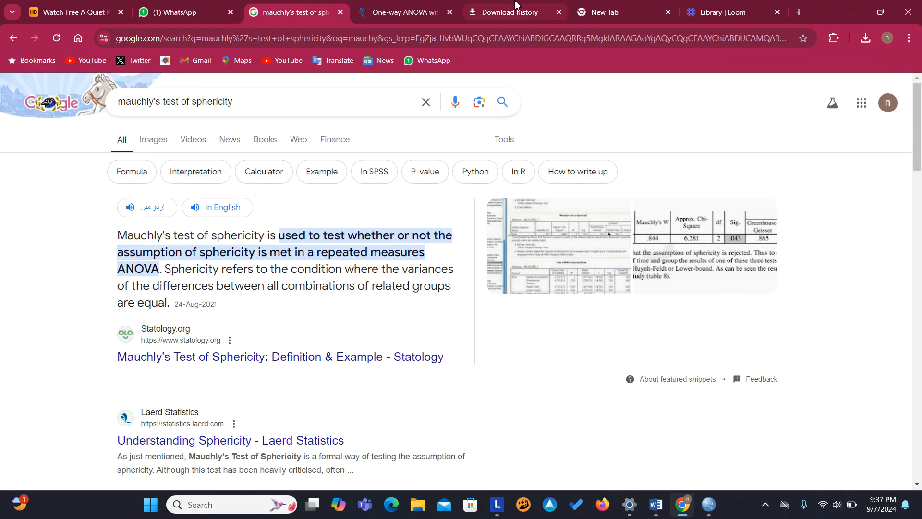
left_click(414, 10)
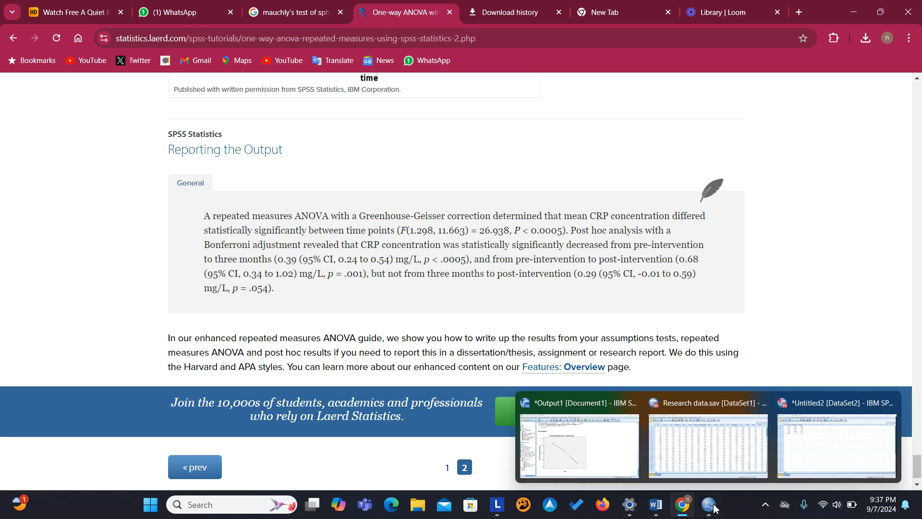
Step: Switch back to the SPSS output document and examine the Mauchly's test and Tests of Within-Subjects Effects tables
mouse_move(709, 504)
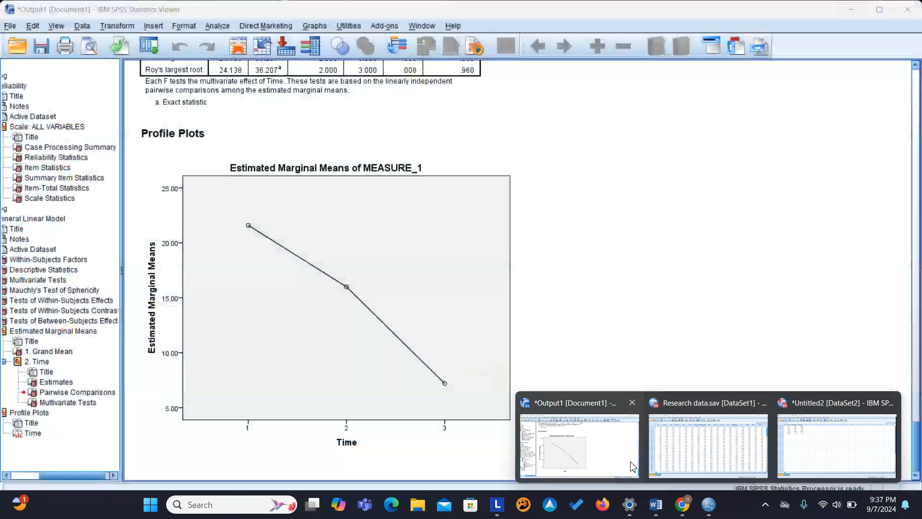
left_click(600, 457)
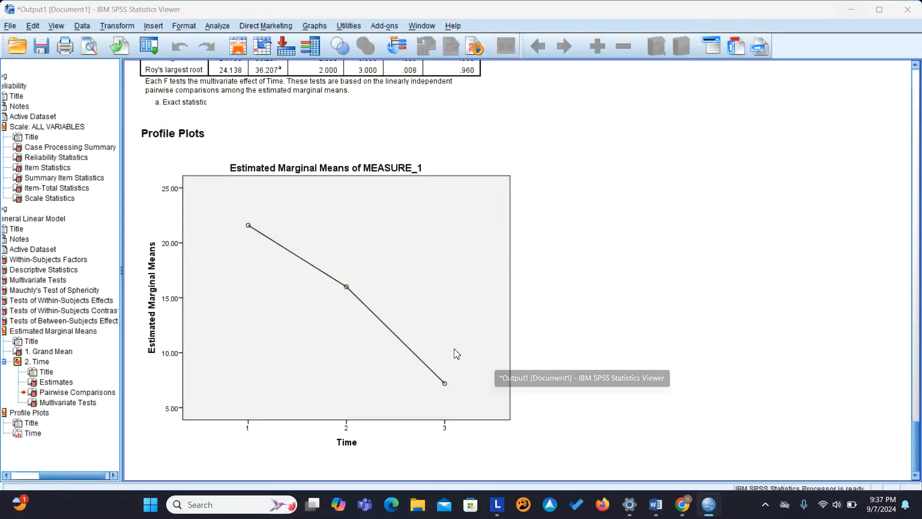
scroll(432, 329, "up", 5)
scroll(434, 333, "up", 8)
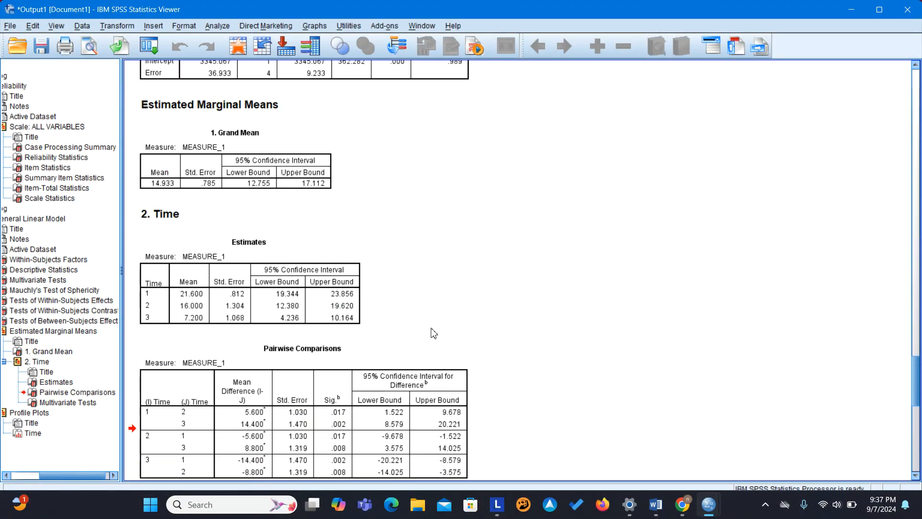
scroll(433, 333, "up", 5)
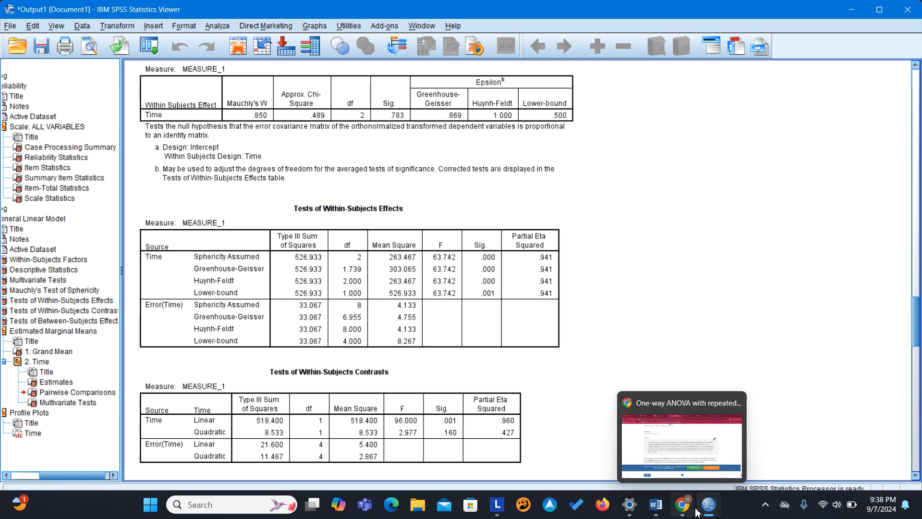
Step: Switch to Chrome and read how the Laerd Statistics example reports the ANOVA result
mouse_move(711, 509)
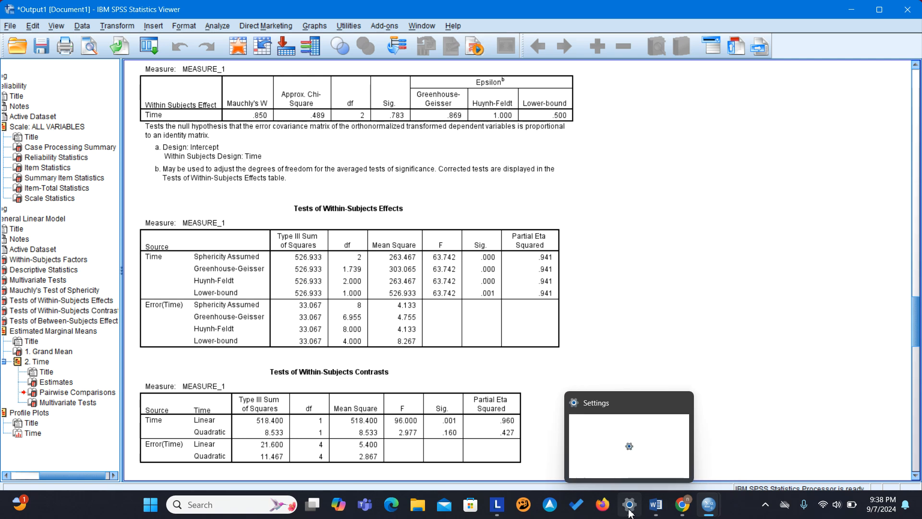
left_click(654, 511)
left_click(657, 512)
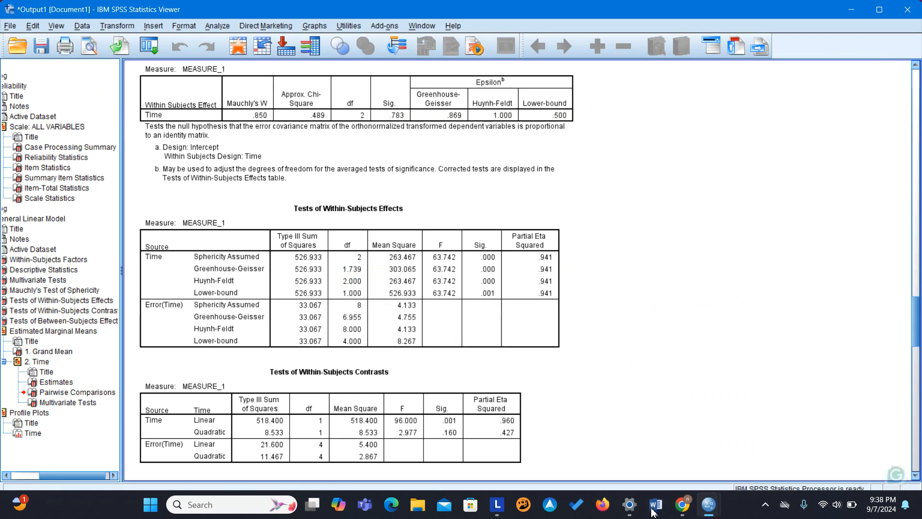
left_click(681, 505)
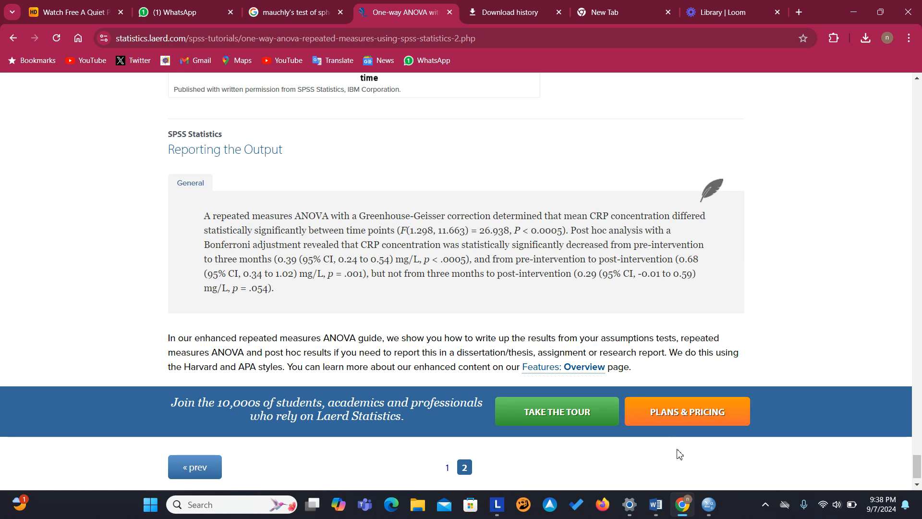
Step: Check the F value for Time in the SPSS within-subjects effects table, and return to the Laerd reporting example in Chrome
mouse_move(712, 513)
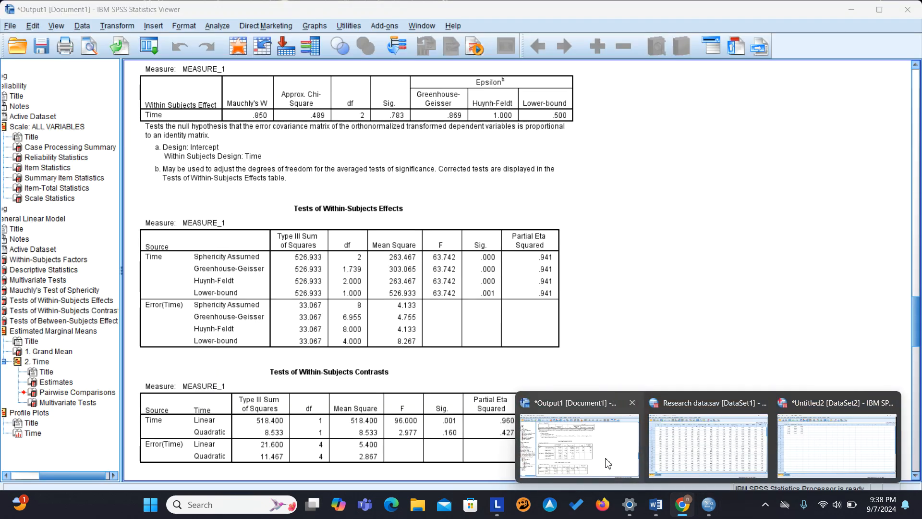
left_click(607, 463)
left_click(489, 333)
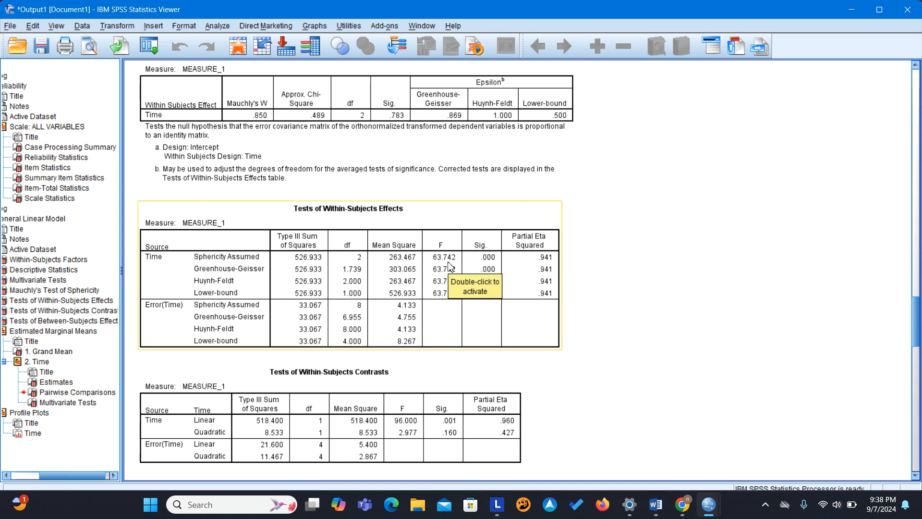
mouse_move(687, 516)
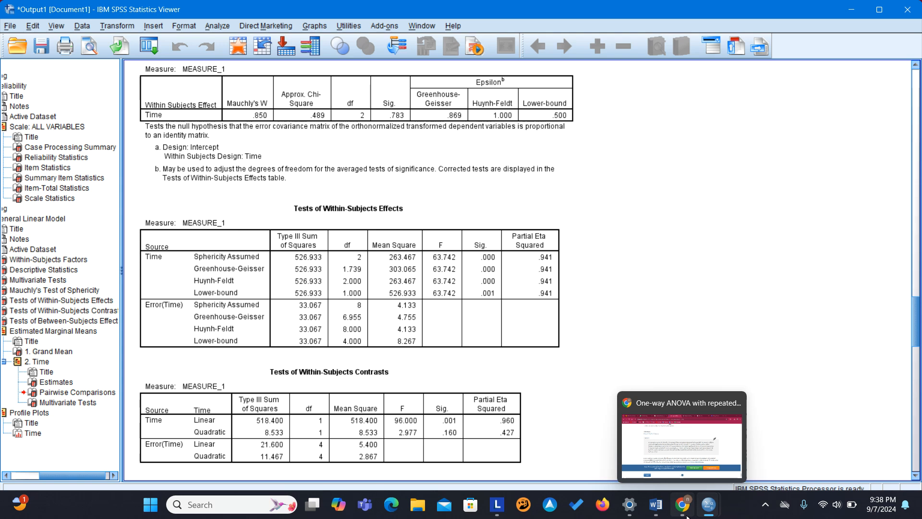
left_click(677, 456)
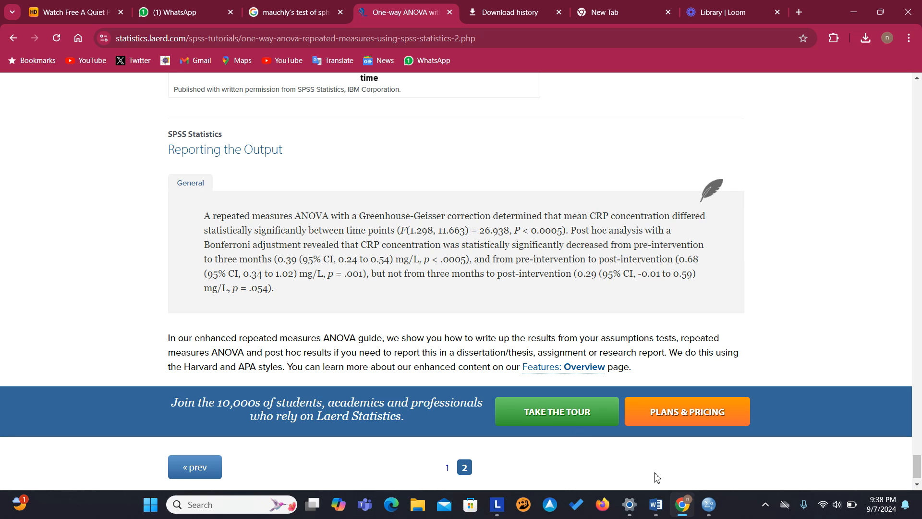
Step: Switch back to the SPSS output and examine the within-subjects degrees of freedom and the Bonferroni-adjusted Pairwise Comparisons for Time
mouse_move(702, 504)
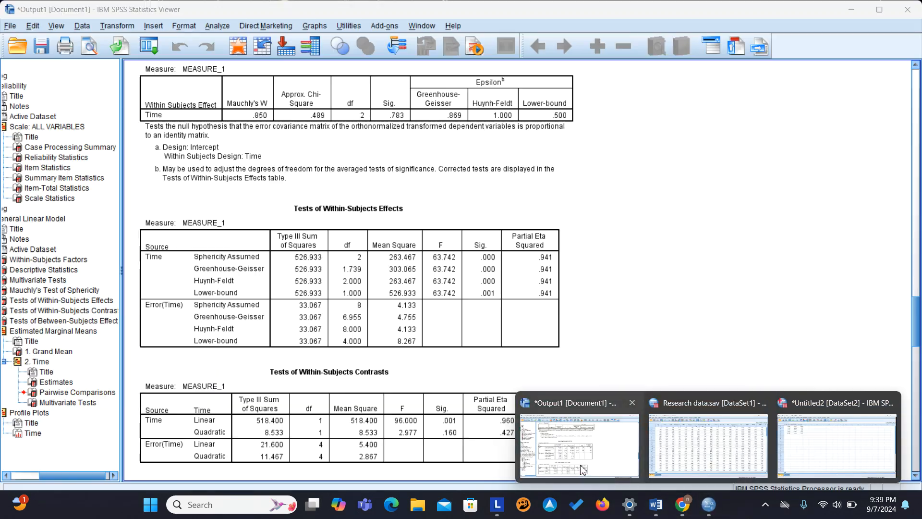
left_click(583, 470)
left_click(402, 347)
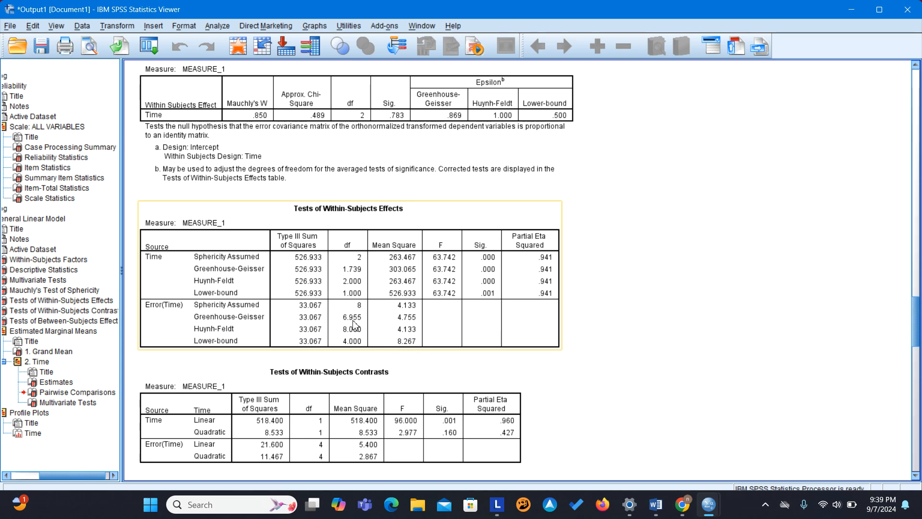
key("Down")
key("Down")
key("Down")
key("Down")
key("Down")
key("Down")
key("Down")
key("Down")
key("Down")
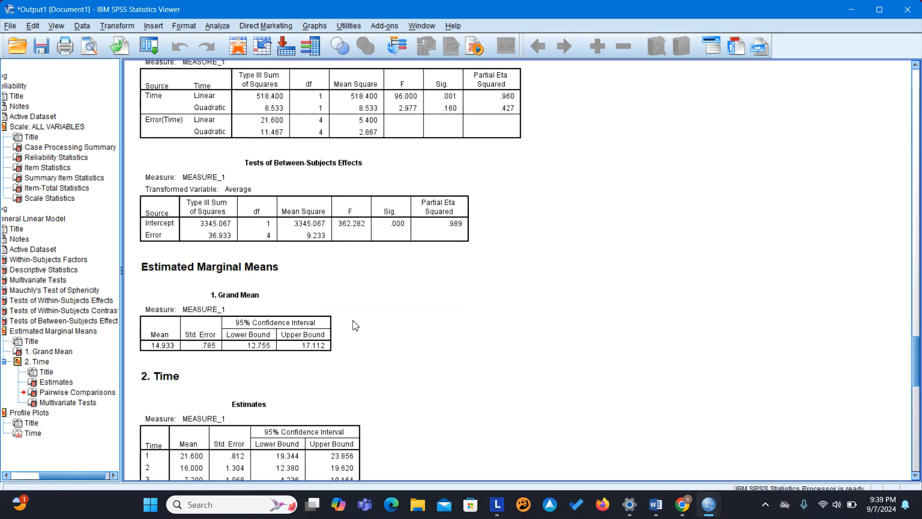
left_click(266, 259)
left_click(246, 347)
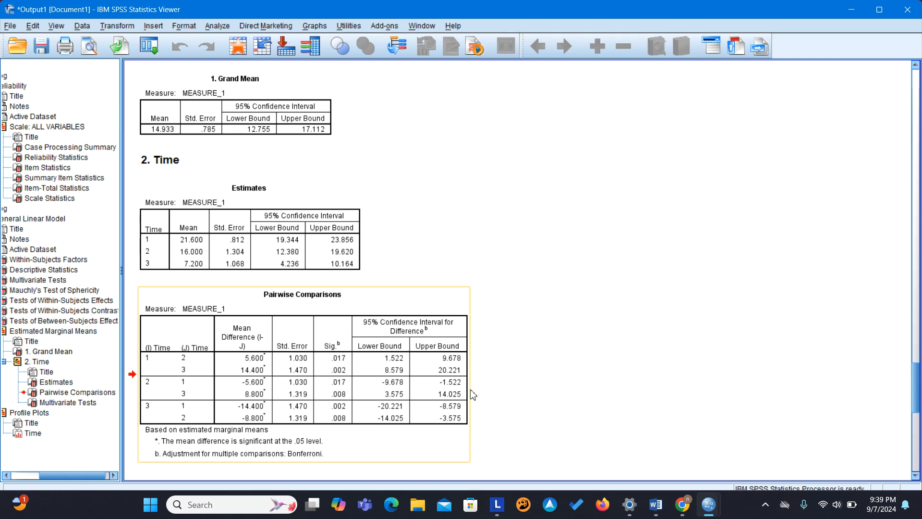
mouse_move(677, 504)
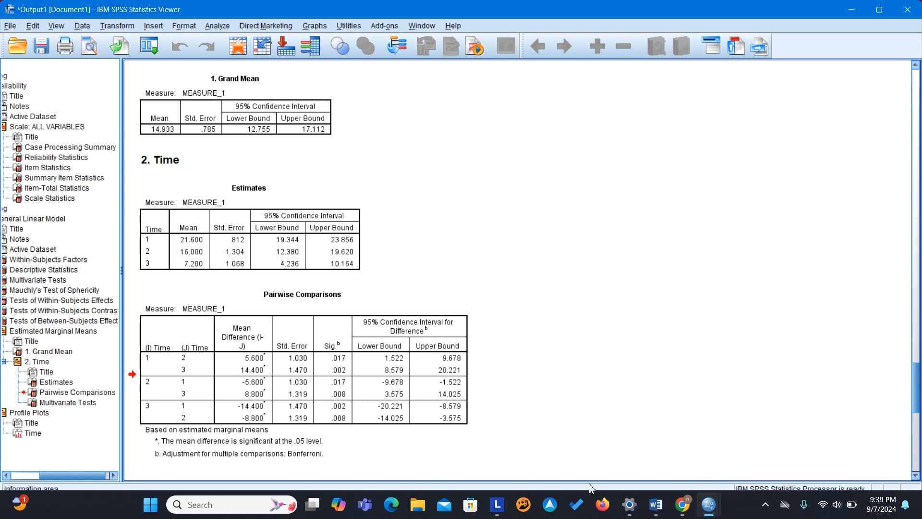
Step: Compare the SPSS Pairwise Comparisons for Time with the post hoc wording of the Laerd example in Chrome, and return to the SPSS output
left_click(343, 440)
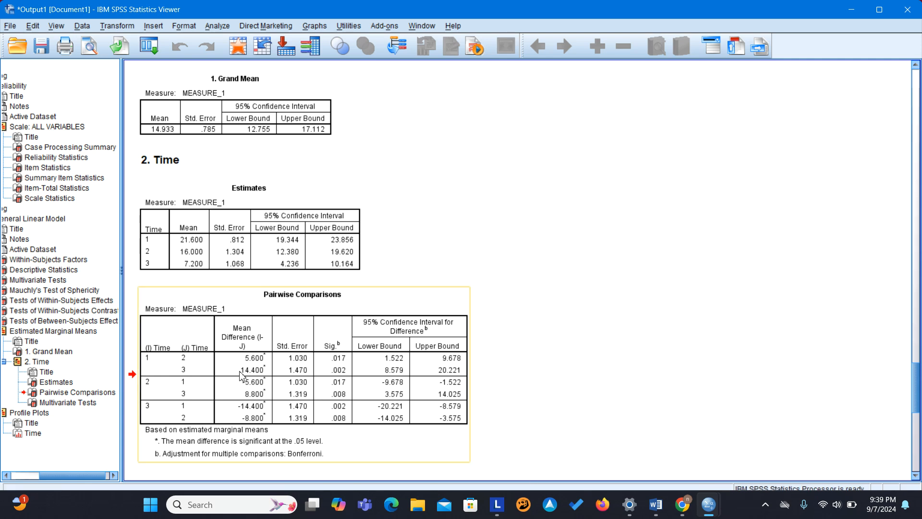
left_click(500, 409)
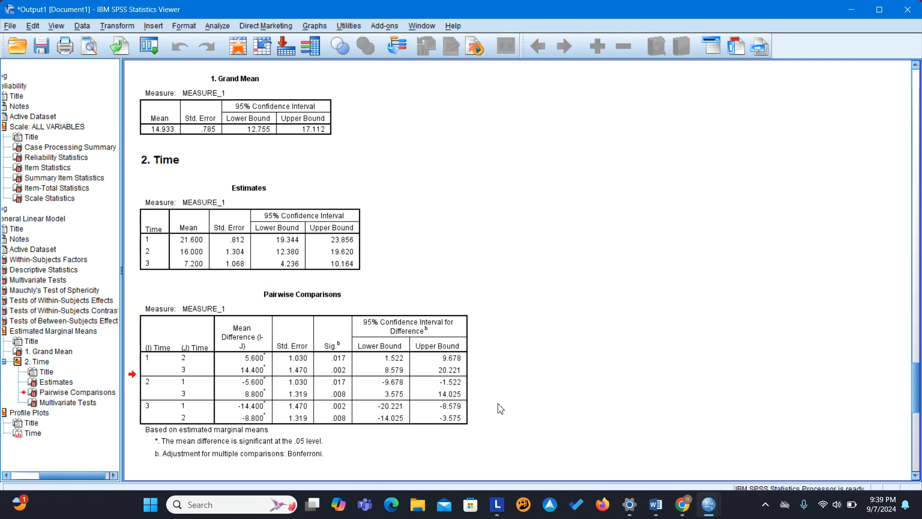
left_click(684, 508)
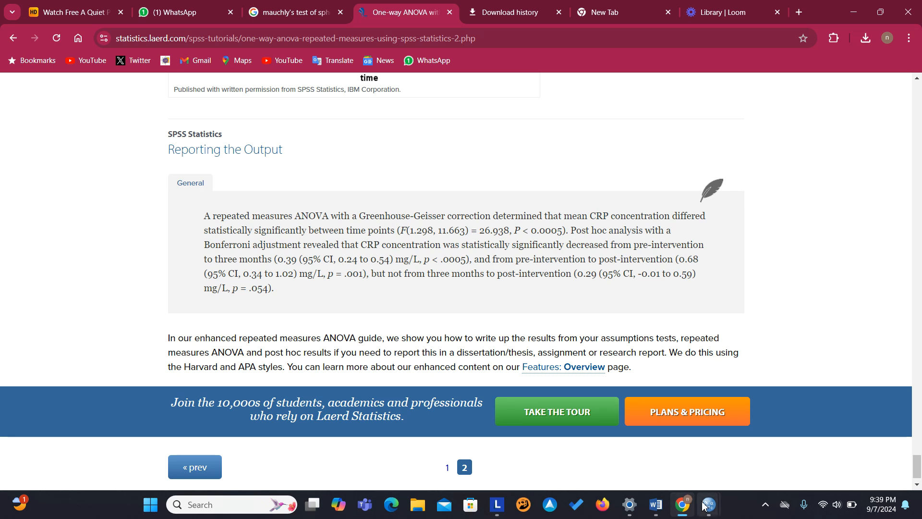
mouse_move(709, 504)
left_click(579, 447)
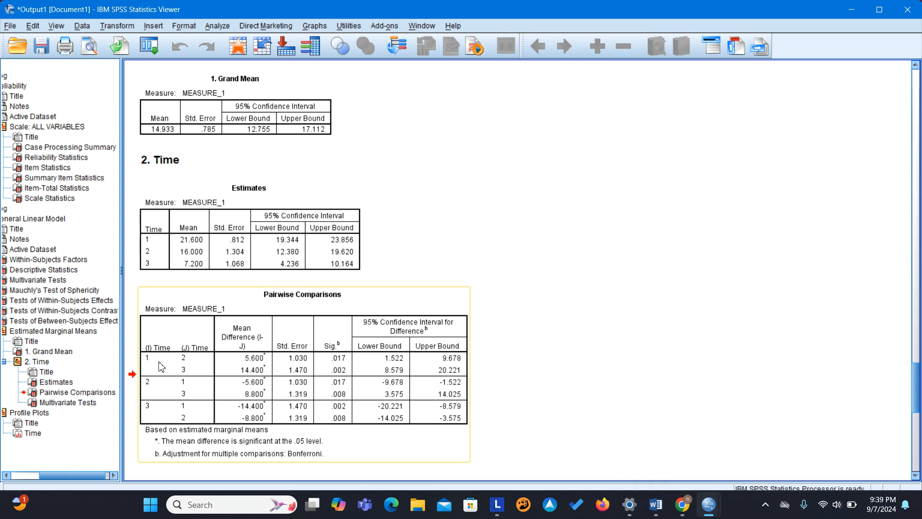
Step: Switch to Chrome and reread the Laerd "Reporting the Output" paragraph on how significant and non-significant post hoc differences are reported
left_click(681, 503)
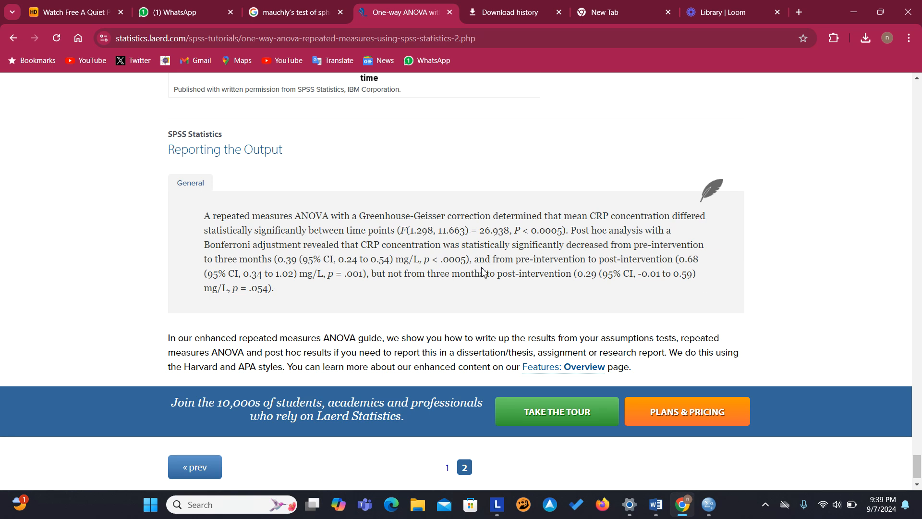
scroll(568, 255, "down", 1)
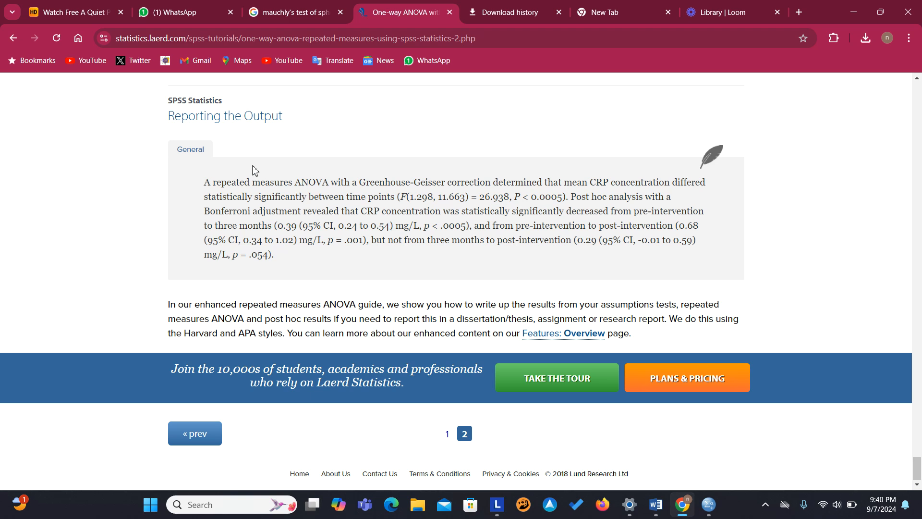
scroll(320, 177, "up", 2)
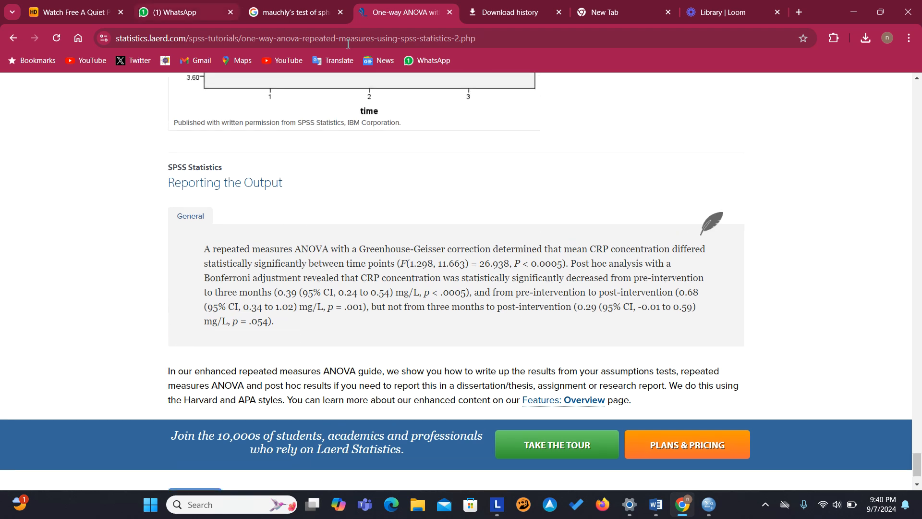
Step: Switch to the SPSS Data Editor window of the Untitled2 dataset and select the time1year column
mouse_move(707, 510)
mouse_move(845, 438)
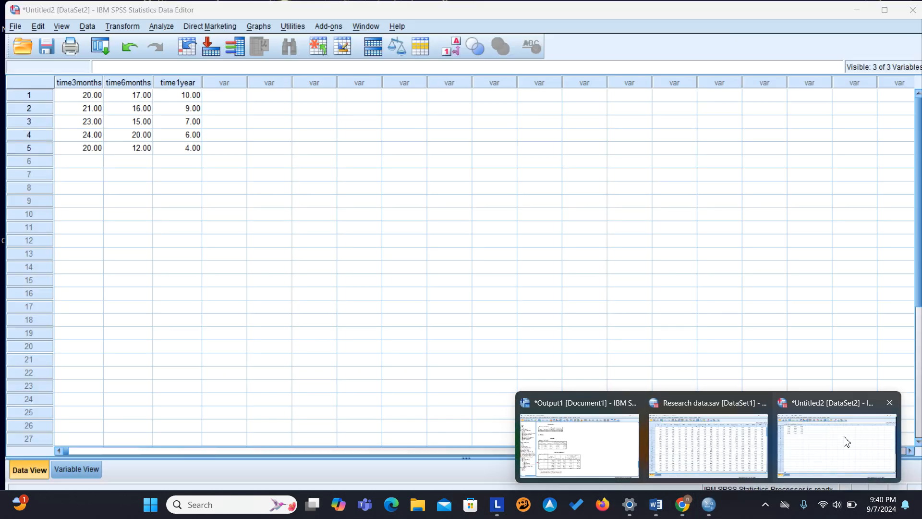
left_click(817, 437)
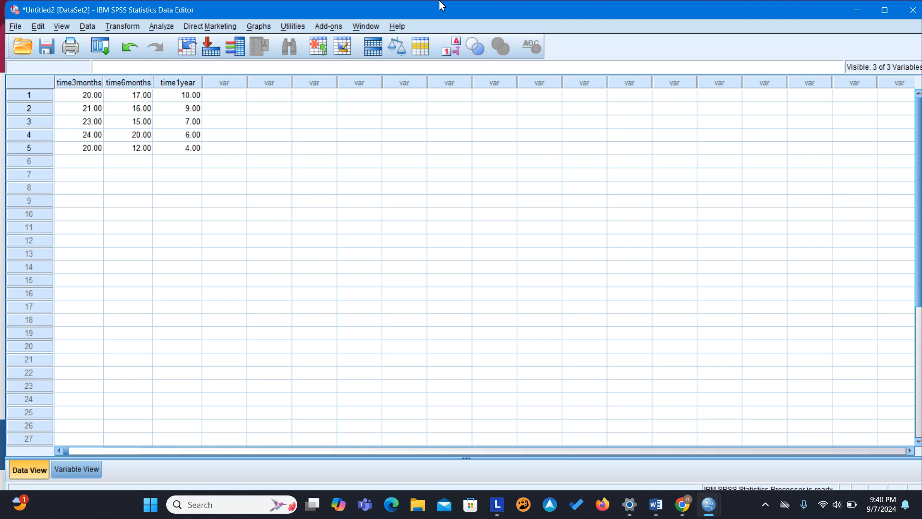
left_click(170, 86)
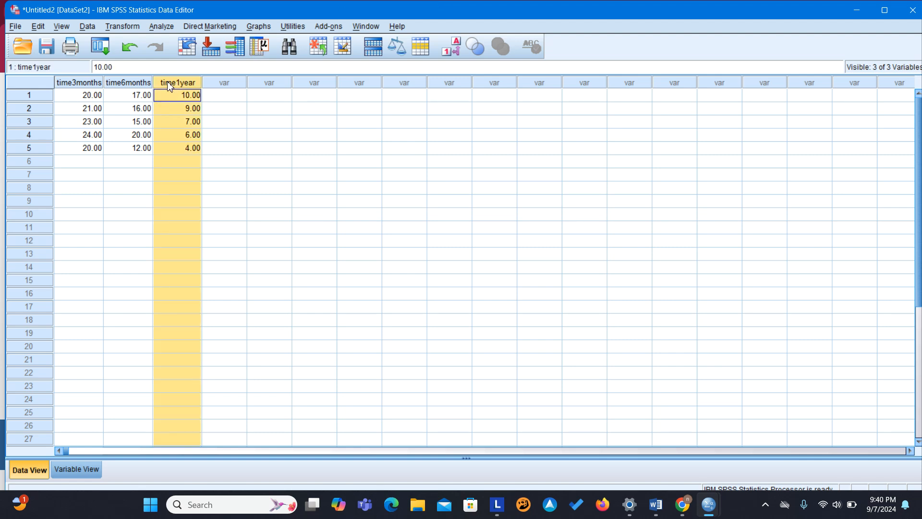
Step: Locate the time1year variable among the variable definitions, check its row's available commands, and go to its column in the data
left_click(75, 475)
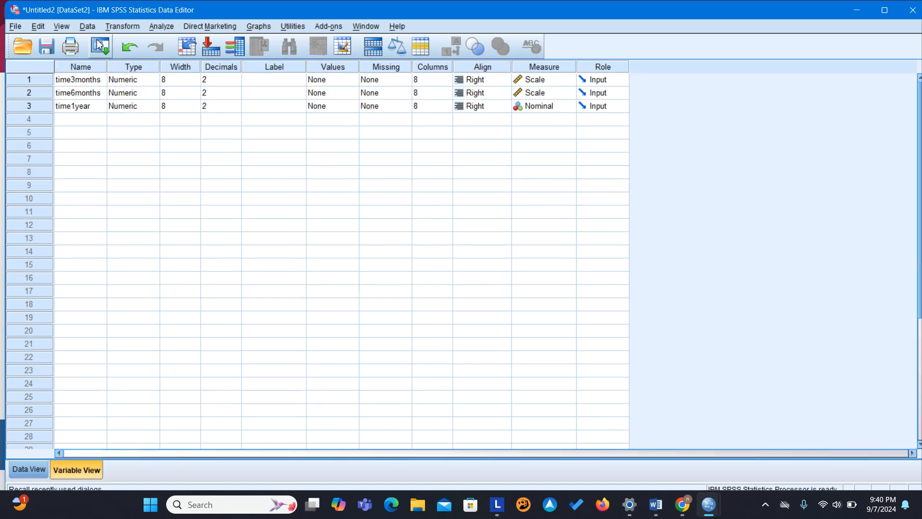
left_click(35, 105)
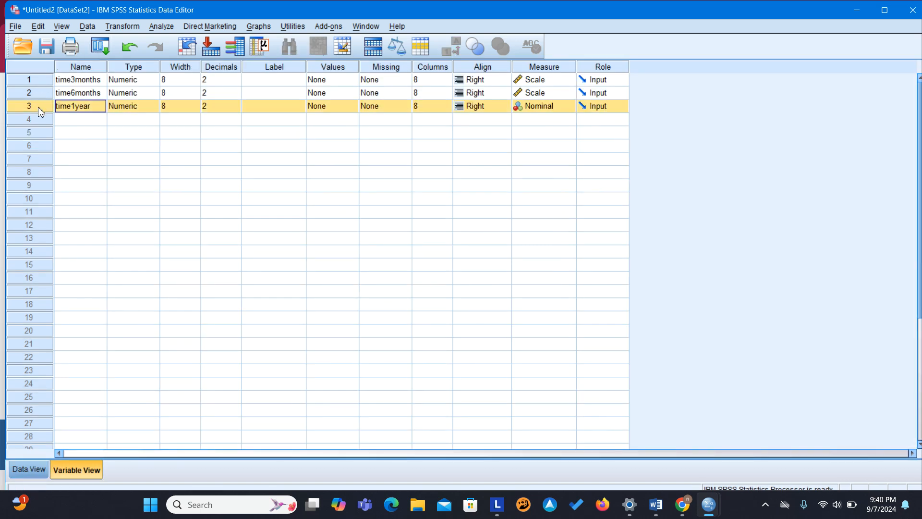
right_click(61, 108)
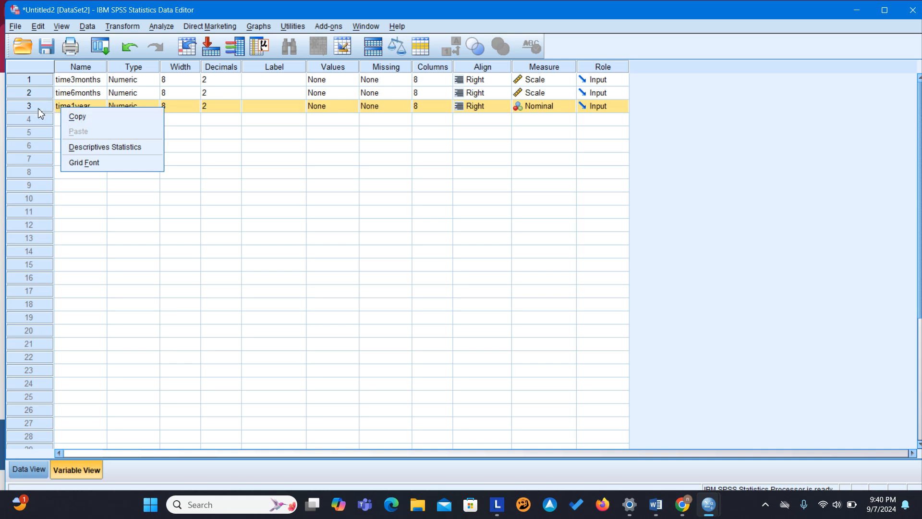
double_click(38, 109)
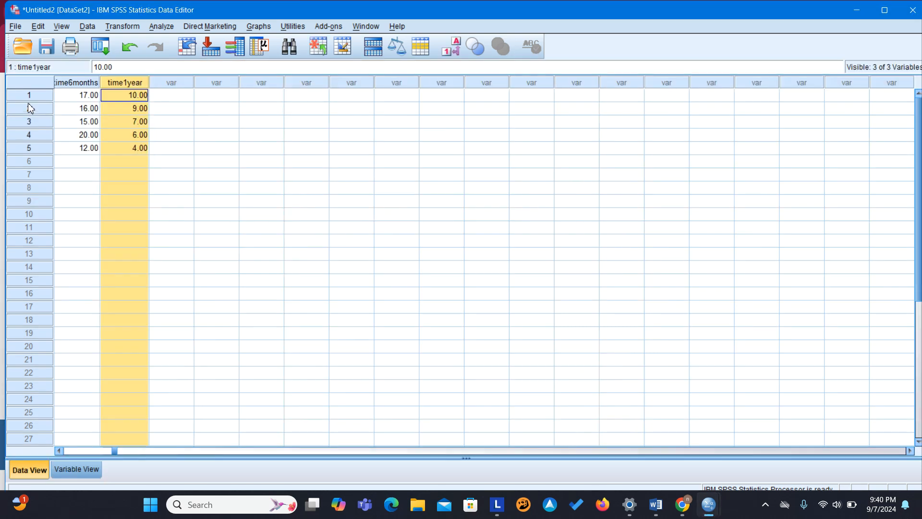